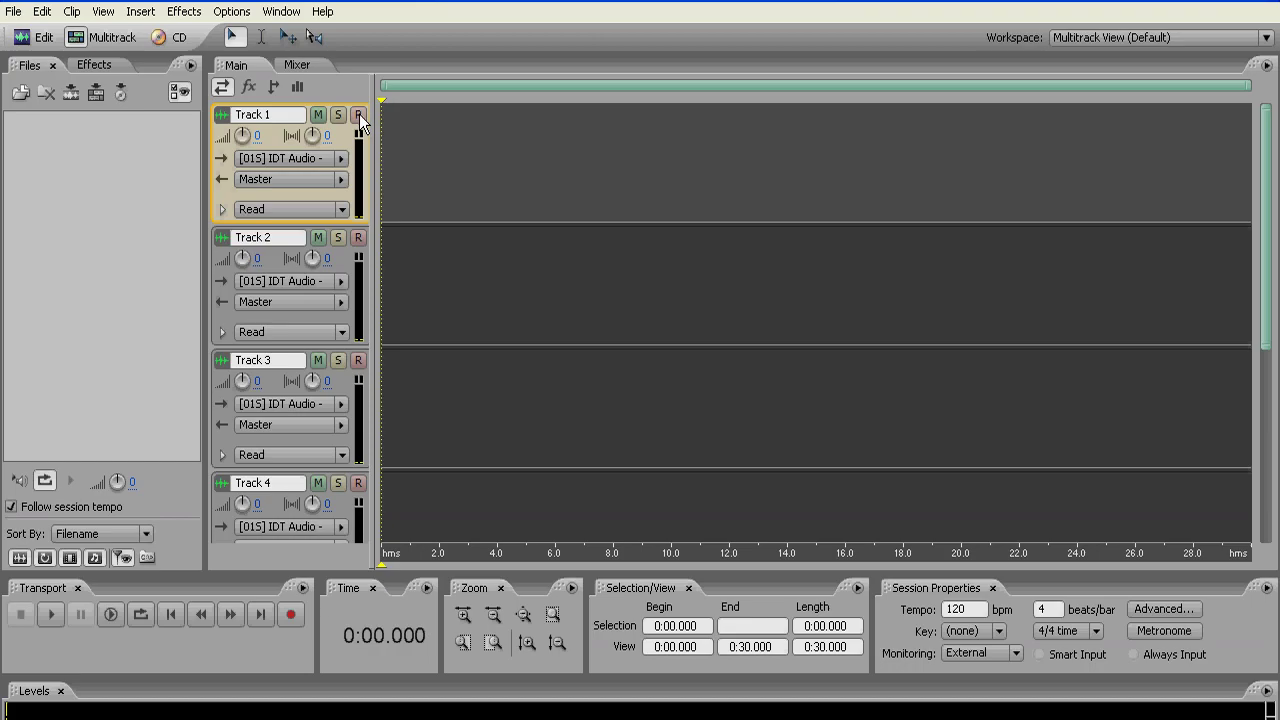
# Arm Track 1 and Track 2 for recording in turn, leaving both disarmed
pyautogui.click(358, 115)
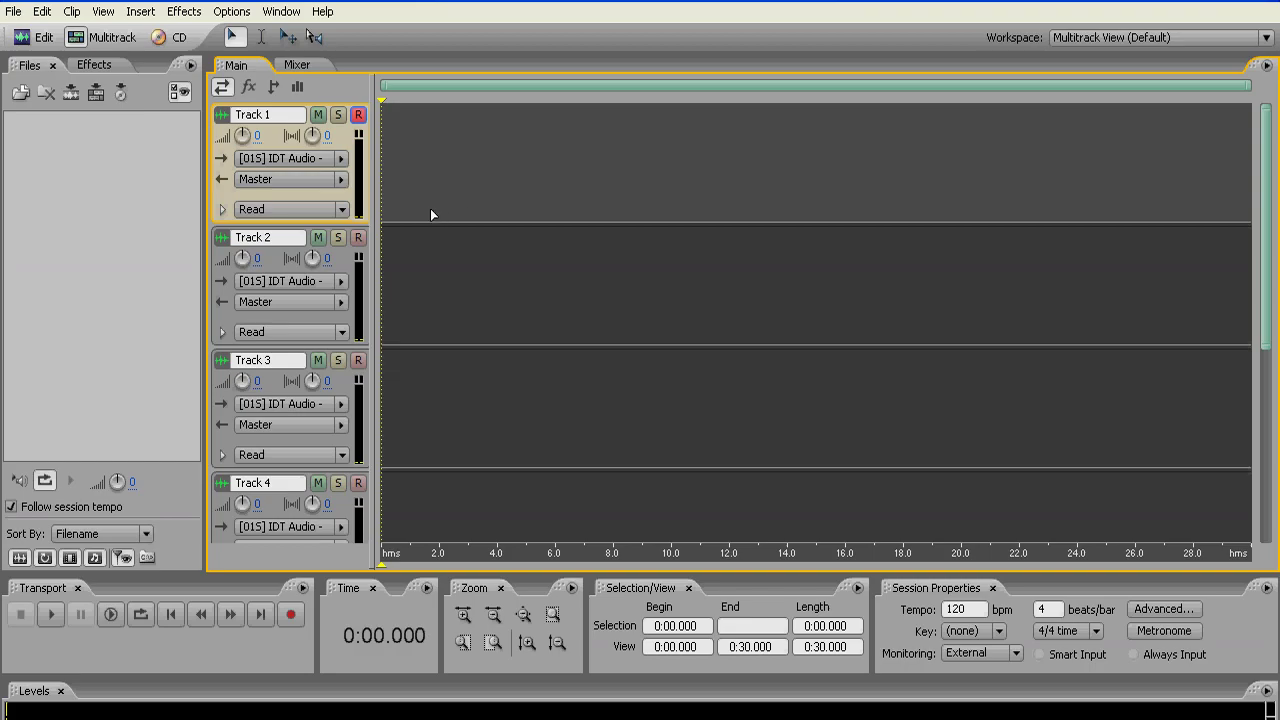
pyautogui.click(356, 237)
pyautogui.click(357, 237)
pyautogui.click(358, 114)
pyautogui.click(357, 238)
pyautogui.click(358, 115)
pyautogui.click(358, 238)
pyautogui.click(358, 115)
pyautogui.click(358, 238)
pyautogui.click(440, 251)
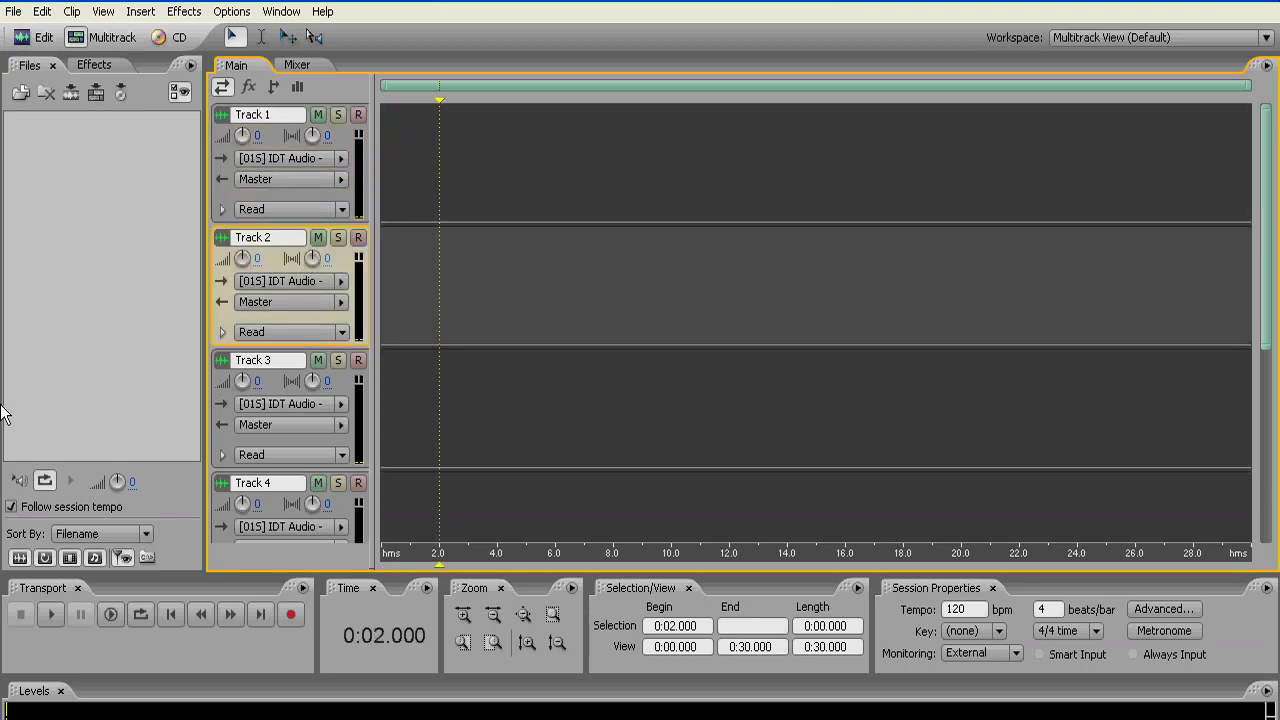
pyautogui.click(480, 149)
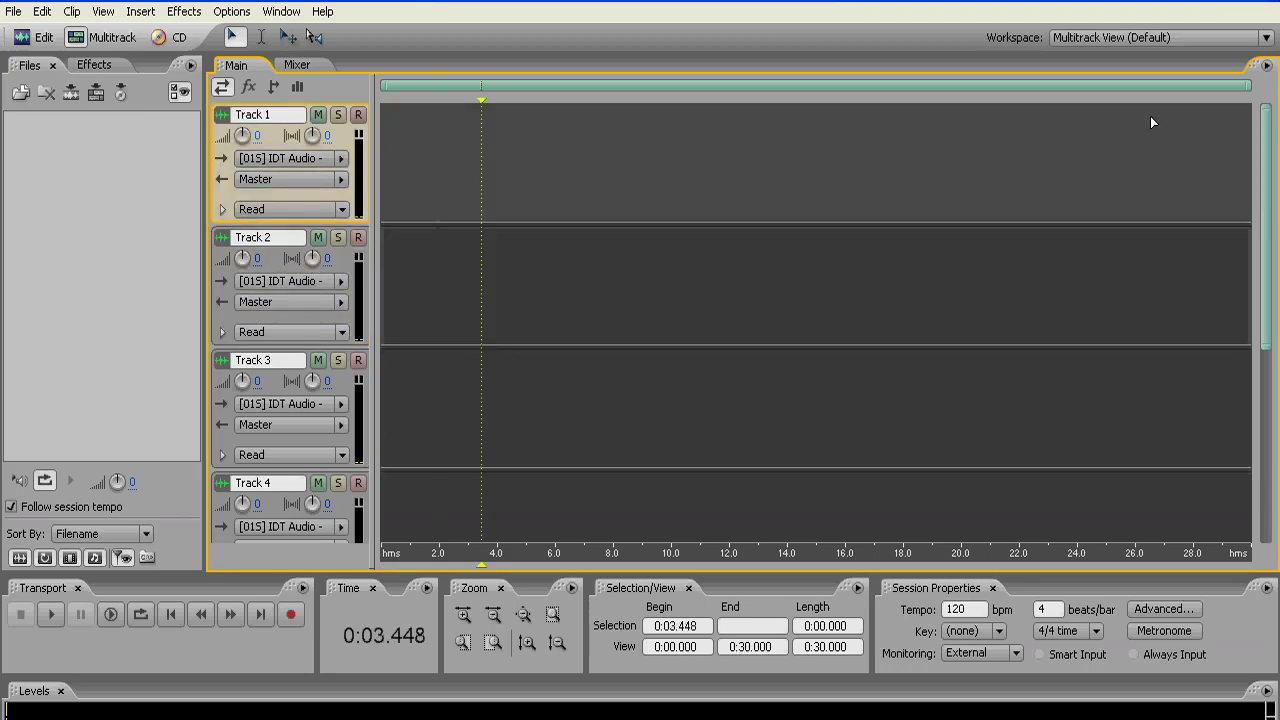
pyautogui.click(436, 162)
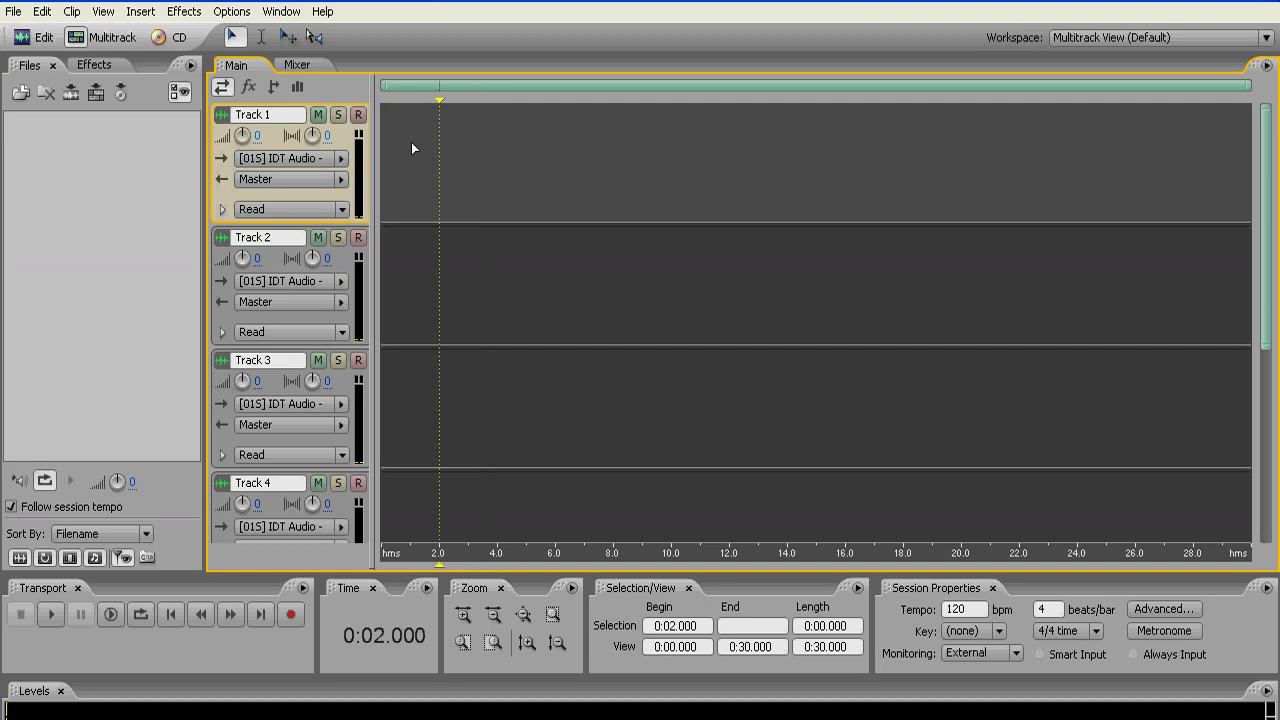
# Record about 21 seconds of audio on Track 1 from the session start and briefly play it back
pyautogui.click(357, 114)
pyautogui.click(168, 614)
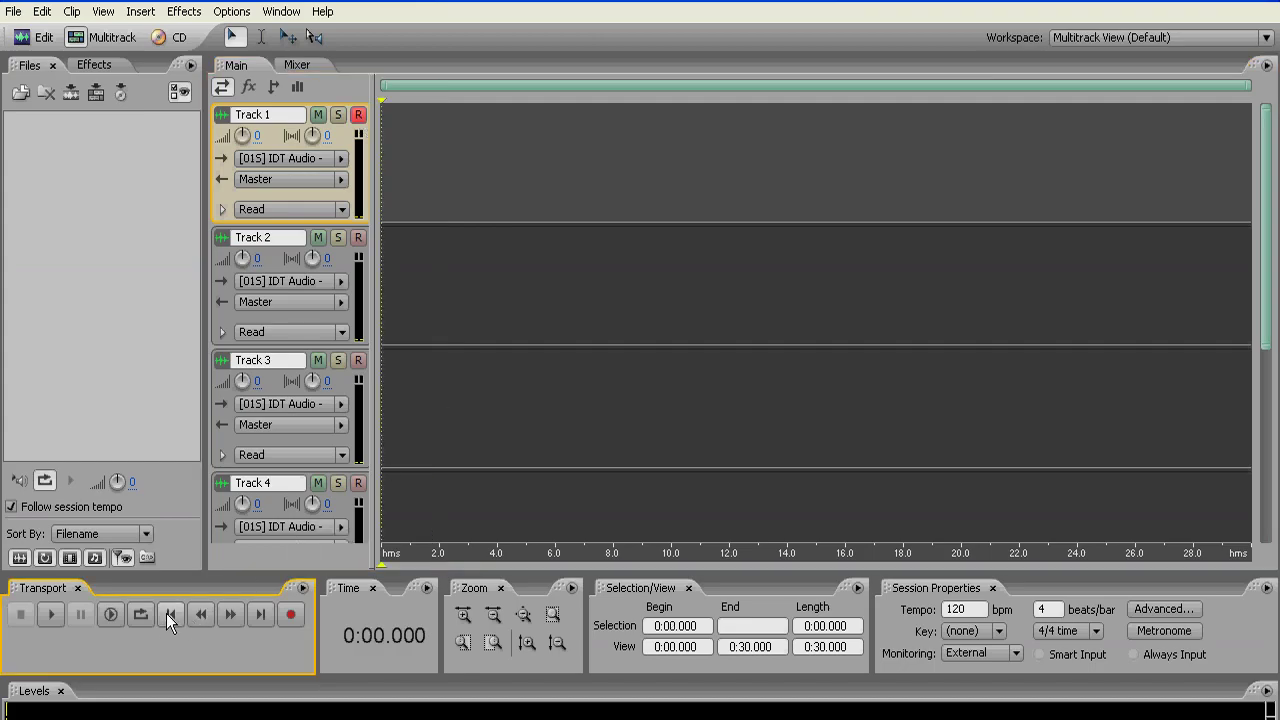
pyautogui.click(290, 614)
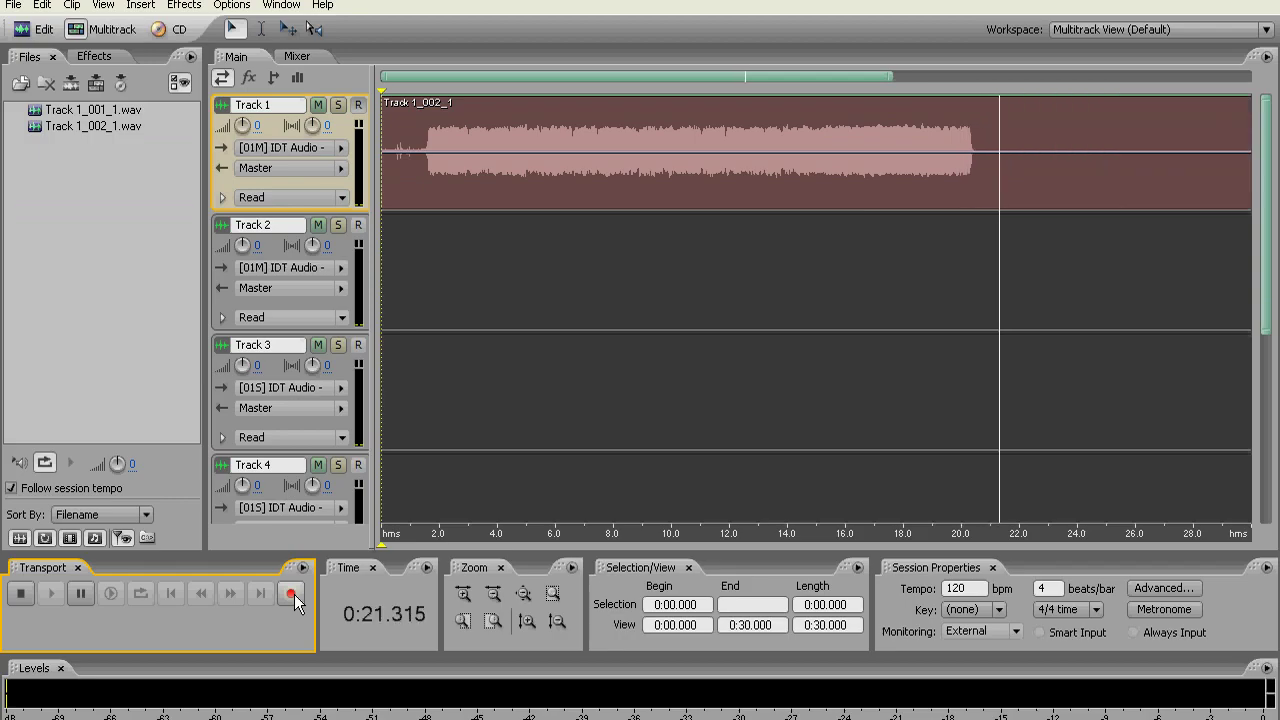
pyautogui.click(291, 594)
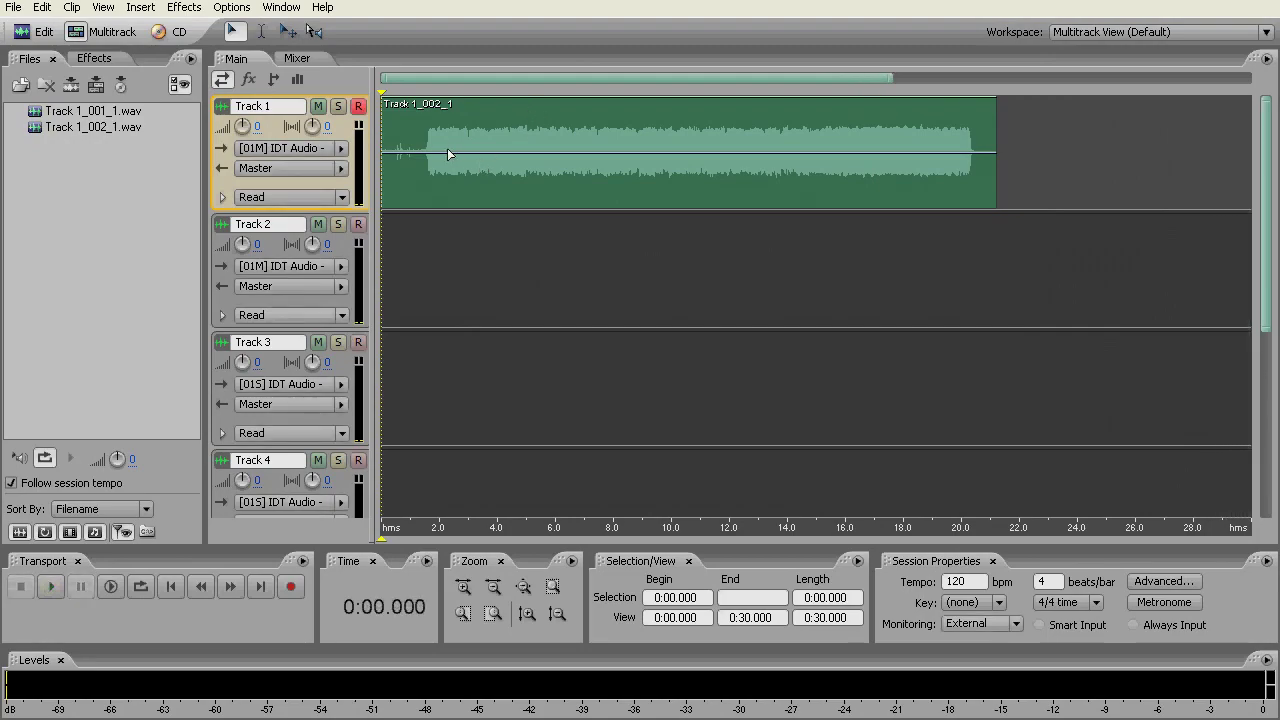
pyautogui.press('space')
pyautogui.press('space')
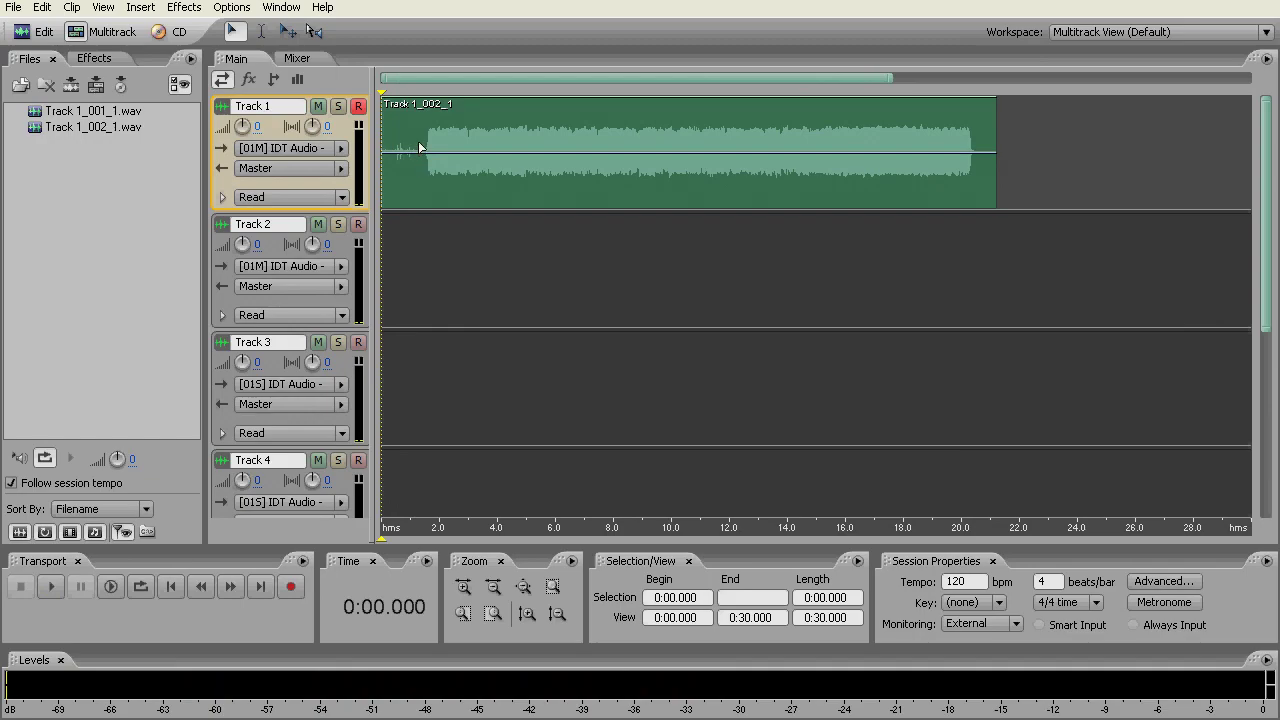
pyautogui.click(419, 128)
pyautogui.click(409, 190)
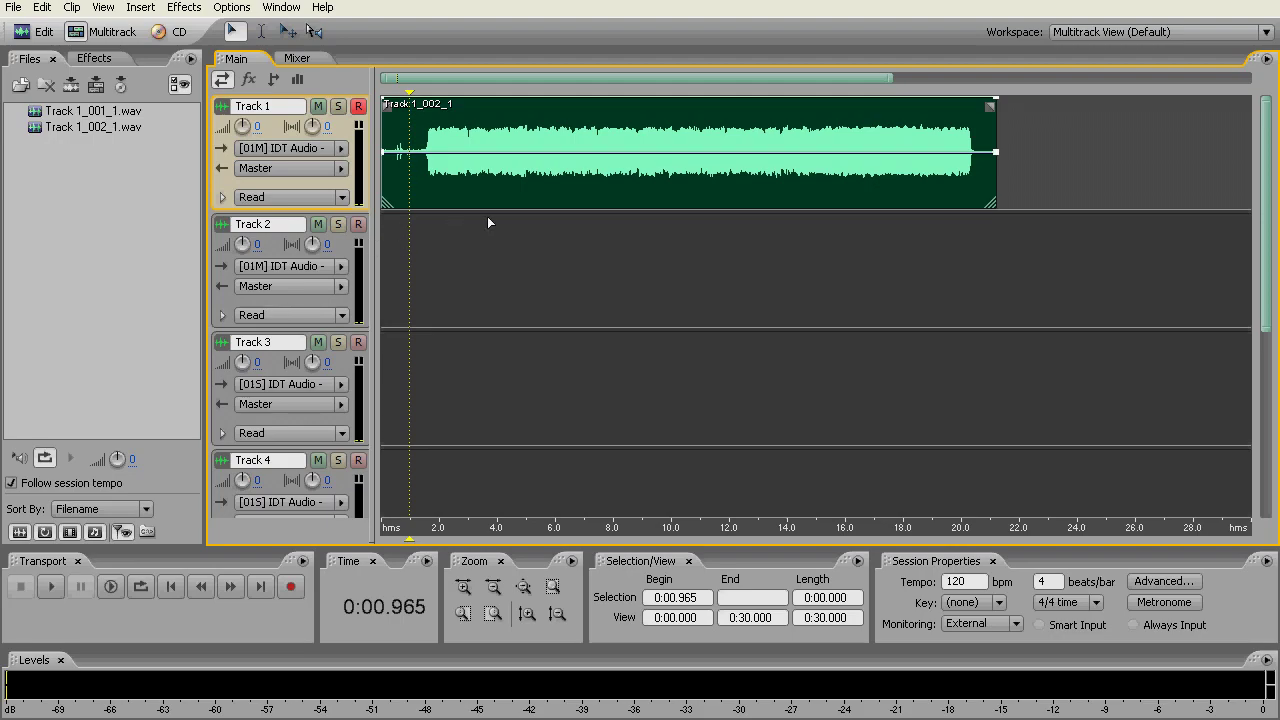
pyautogui.click(416, 172)
pyautogui.click(438, 123)
pyautogui.click(359, 225)
pyautogui.click(358, 224)
# Copy the Track 1 clip to Track 2 and align the copy with the session start
pyautogui.moveTo(440, 180)
pyautogui.mouseDown()
pyautogui.moveTo(406, 182)
pyautogui.moveTo(438, 180)
pyautogui.mouseUp()
pyautogui.rightClick(428, 186)
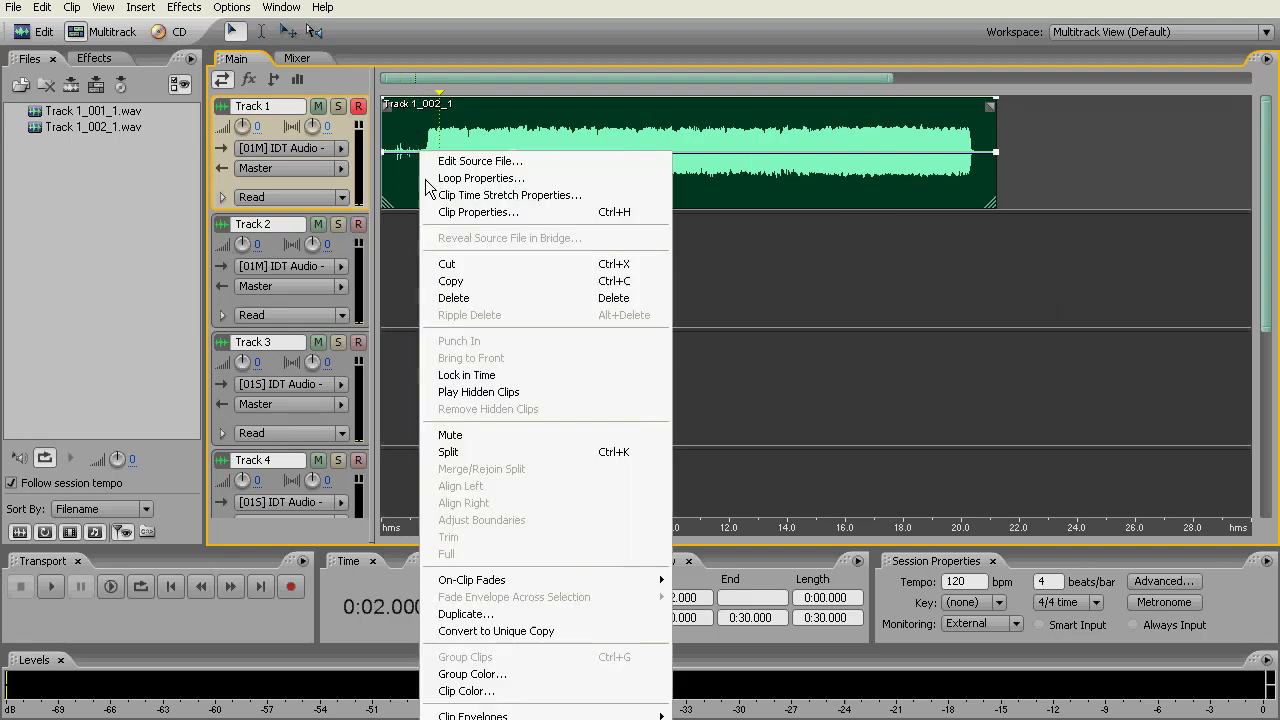
pyautogui.click(478, 280)
pyautogui.click(423, 276)
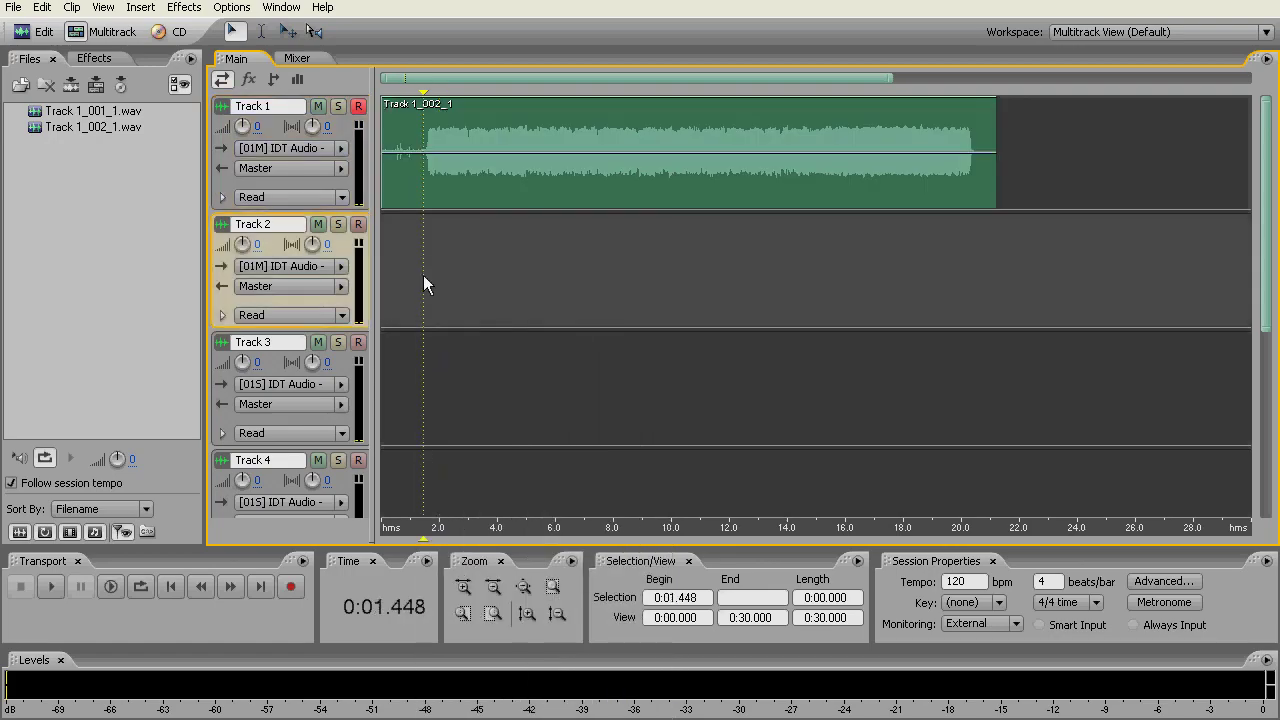
pyautogui.rightClick(423, 276)
pyautogui.click(474, 368)
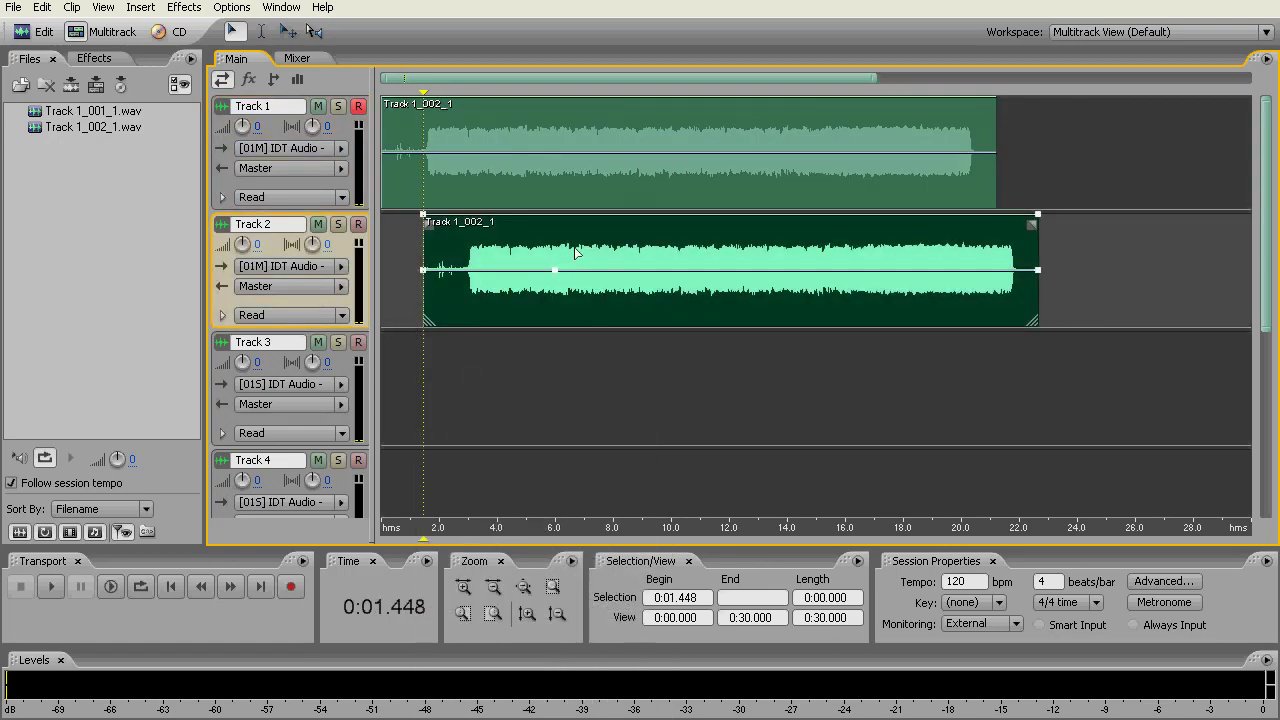
pyautogui.moveTo(578, 254); pyautogui.dragTo(476, 264)
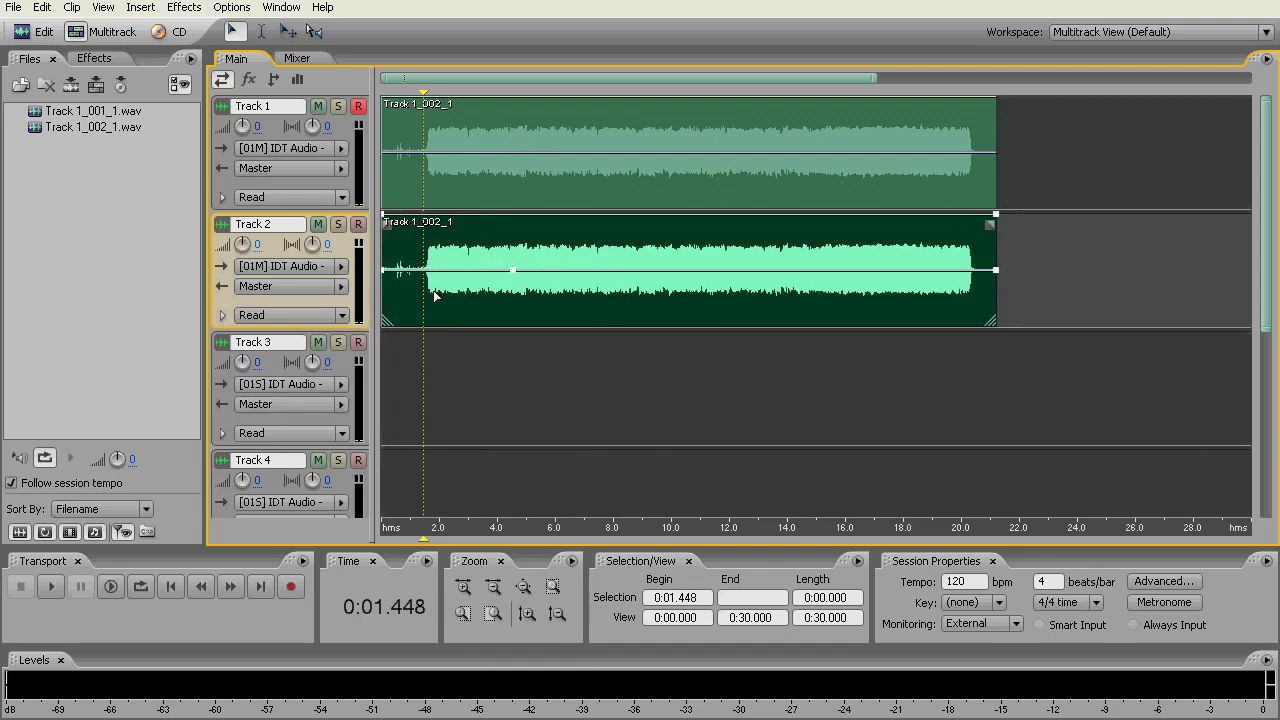
# Play the original clip and its copy together from about 1.3 seconds
pyautogui.click(426, 297)
pyautogui.click(419, 294)
pyautogui.click(52, 587)
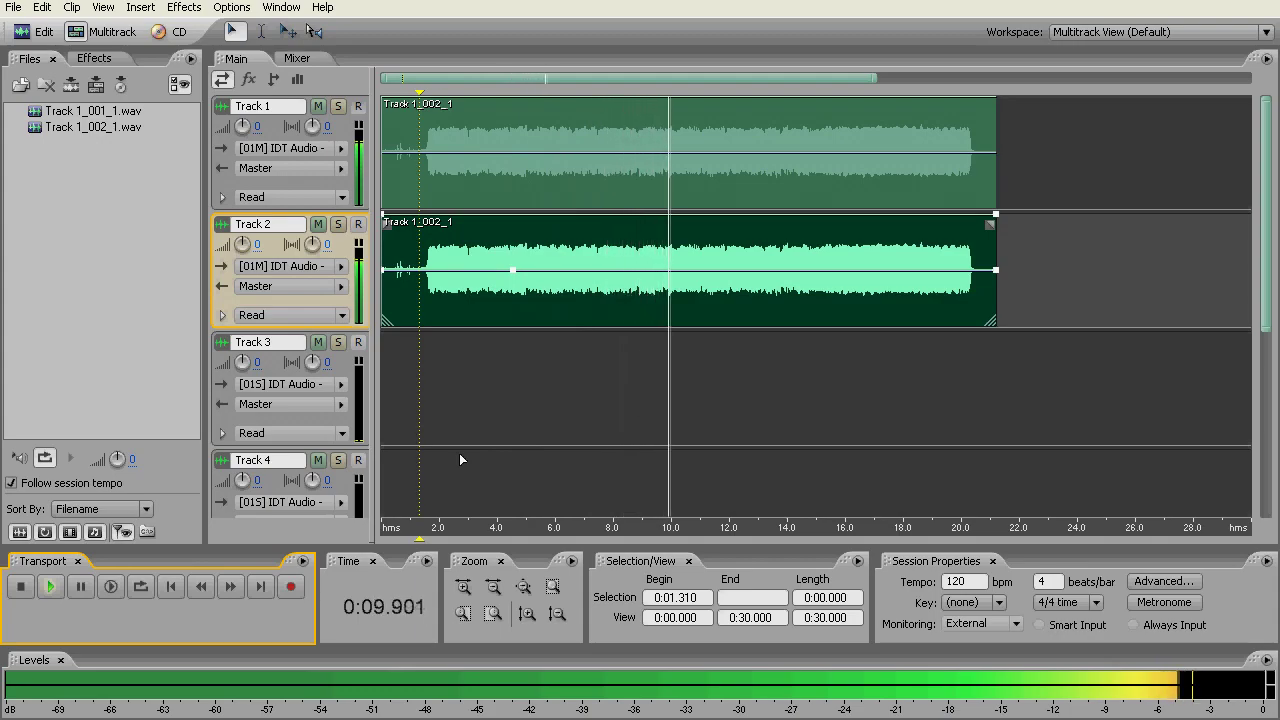
pyautogui.press('space')
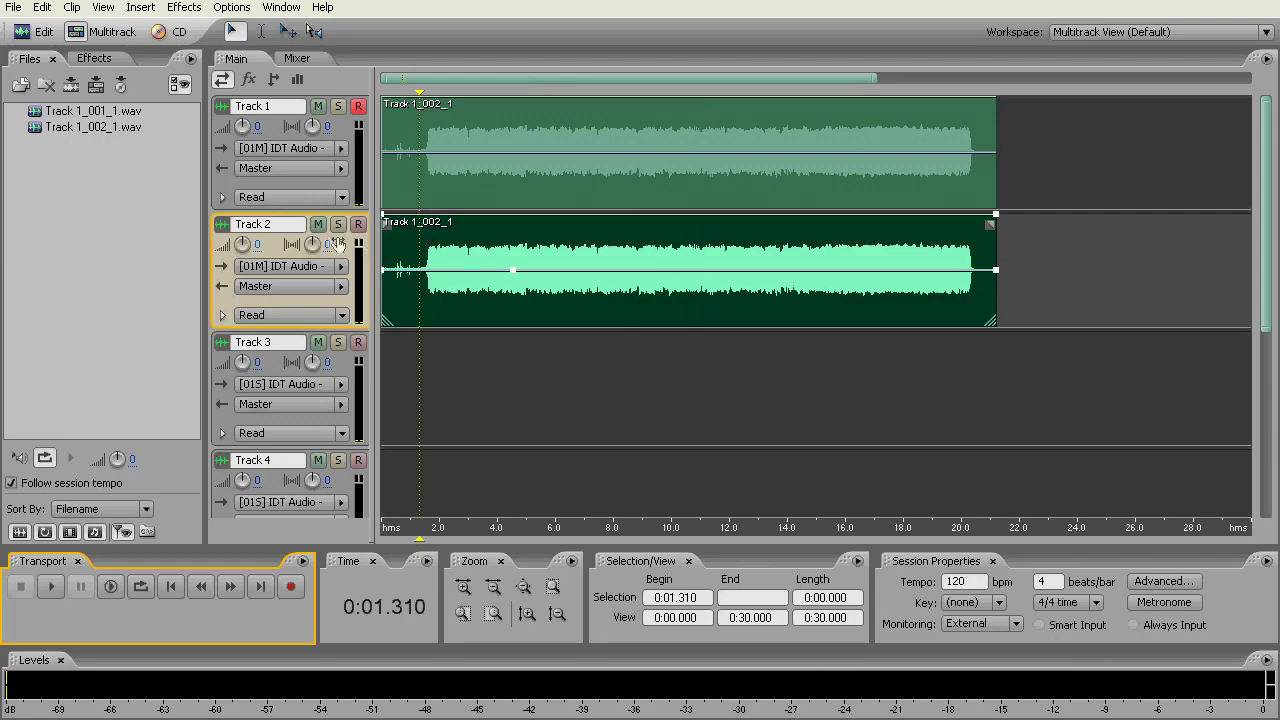
# Disarm Track 1, then pan Track 1 to 100 and Track 2 to -100
pyautogui.click(359, 106)
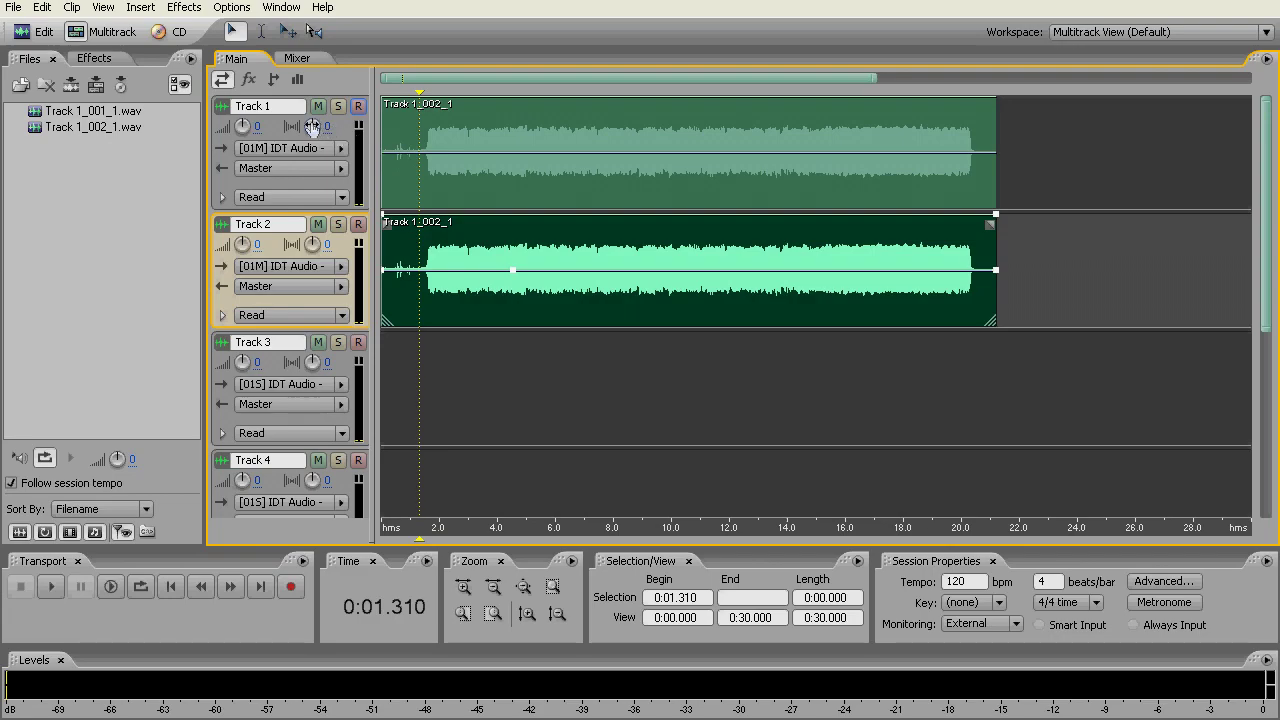
pyautogui.moveTo(314, 127); pyautogui.dragTo(310, 130)
pyautogui.moveTo(312, 126); pyautogui.dragTo(290, 8)
pyautogui.moveTo(312, 127)
pyautogui.mouseDown()
pyautogui.moveTo(296, 118)
pyautogui.moveTo(312, 128)
pyautogui.mouseUp()
pyautogui.moveTo(311, 22)
pyautogui.mouseDown()
pyautogui.moveTo(310, 45)
pyautogui.moveTo(310, 2)
pyautogui.mouseUp()
pyautogui.moveTo(311, 247); pyautogui.dragTo(309, 400)
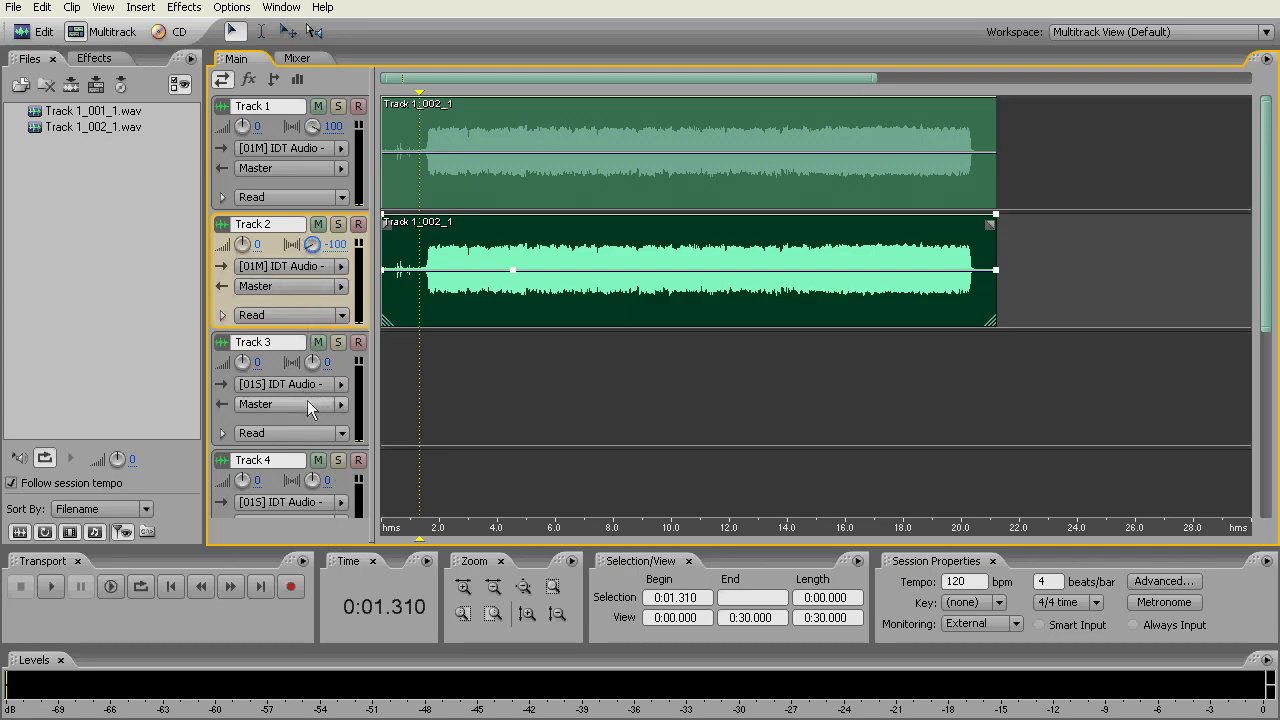
# Play the oppositely panned tracks from about 1 second to hear the panning
pyautogui.click(410, 282)
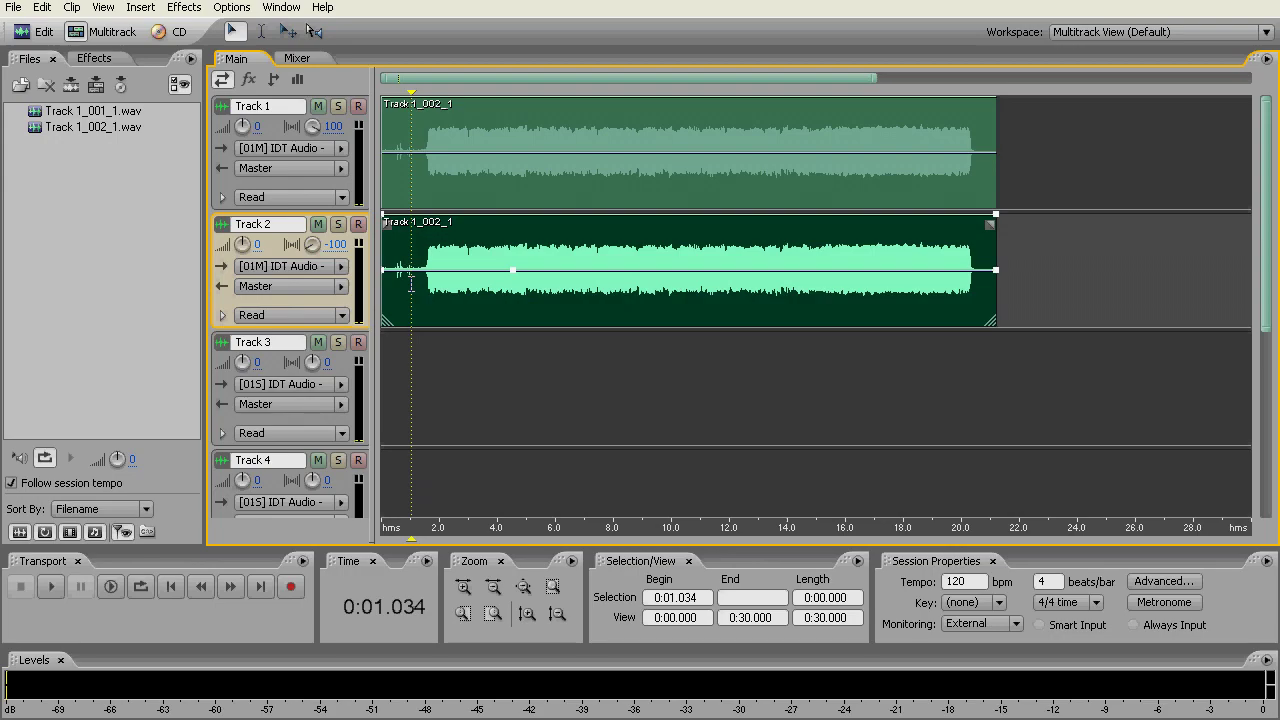
pyautogui.press('space')
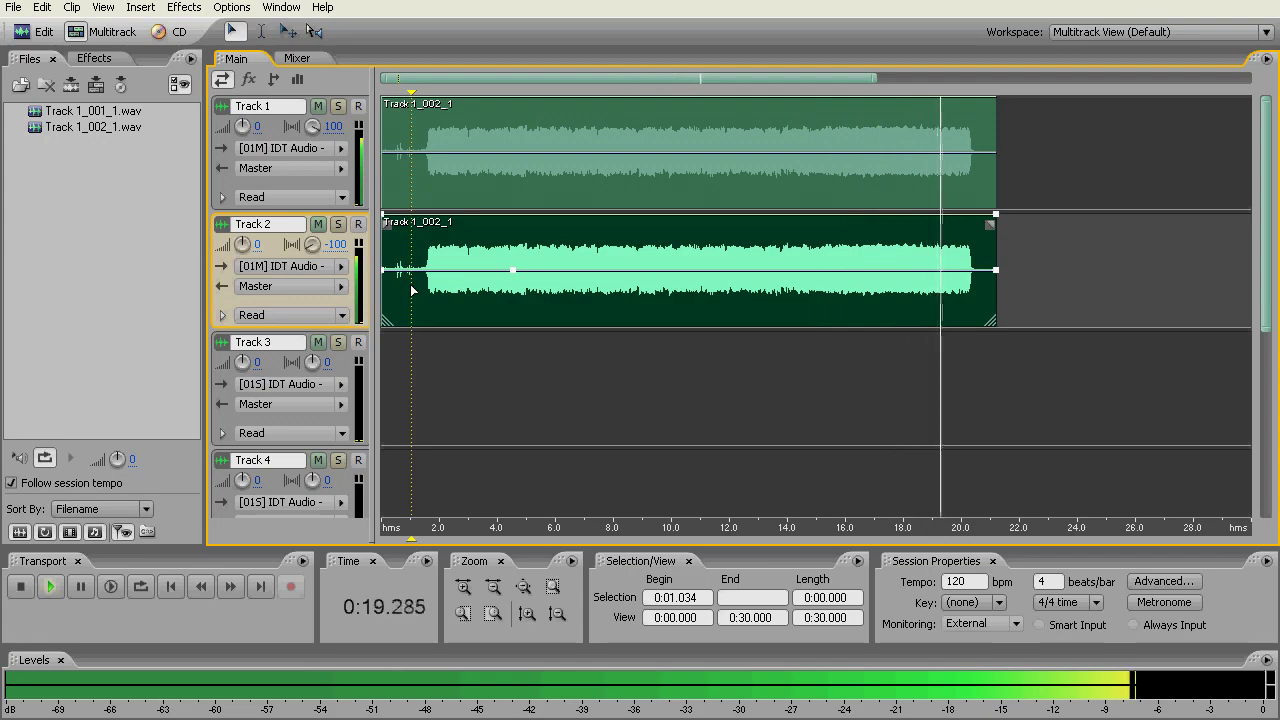
pyautogui.press('space')
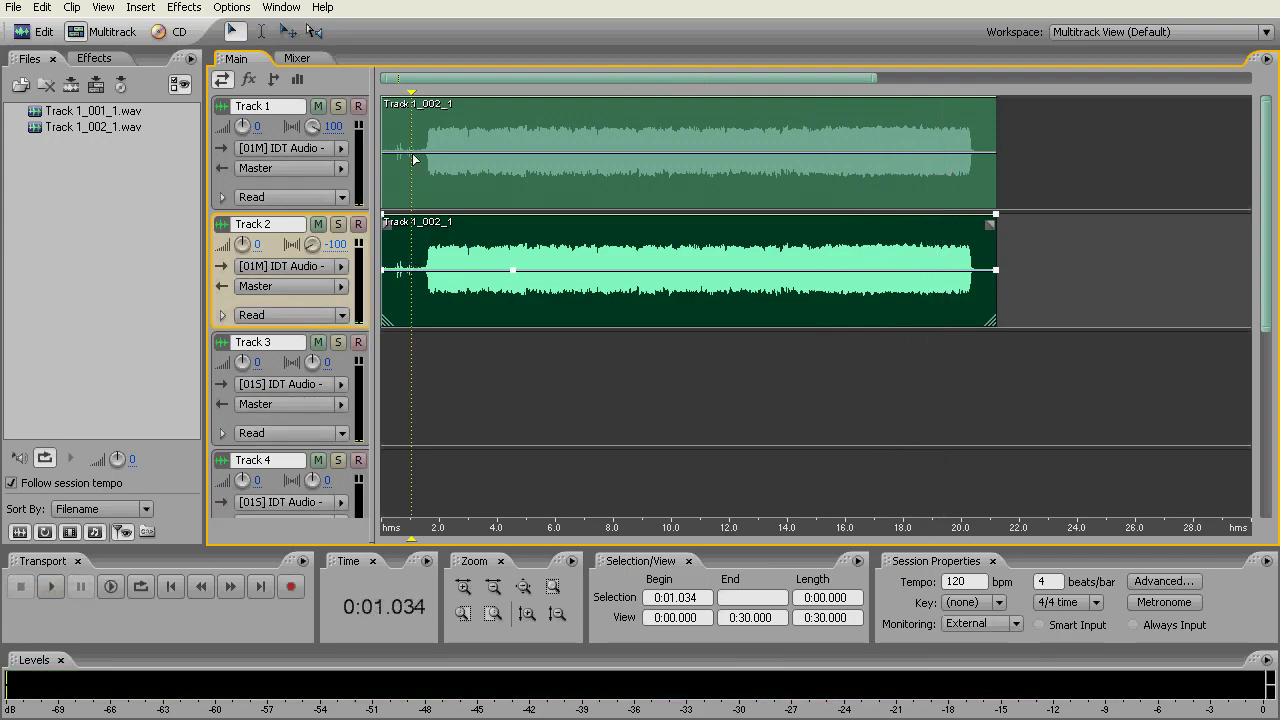
pyautogui.click(417, 142)
pyautogui.click(424, 266)
pyautogui.click(409, 160)
pyautogui.click(406, 254)
pyautogui.click(417, 146)
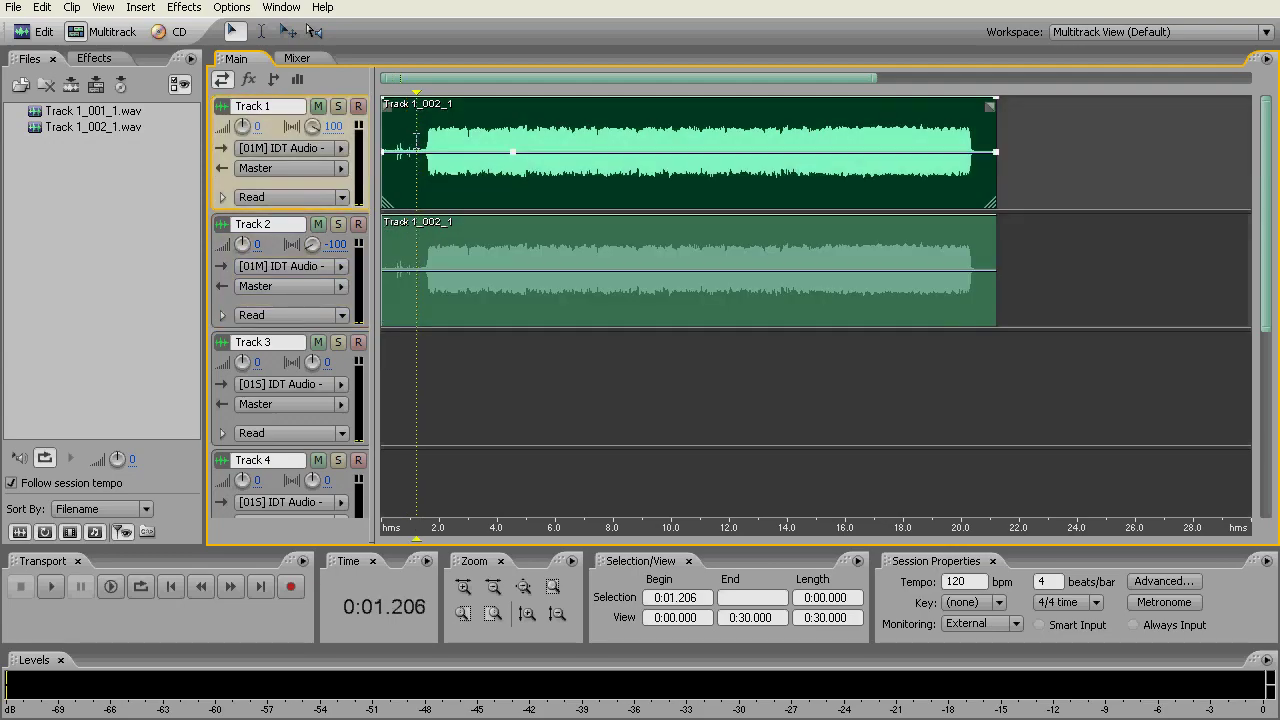
pyautogui.click(423, 270)
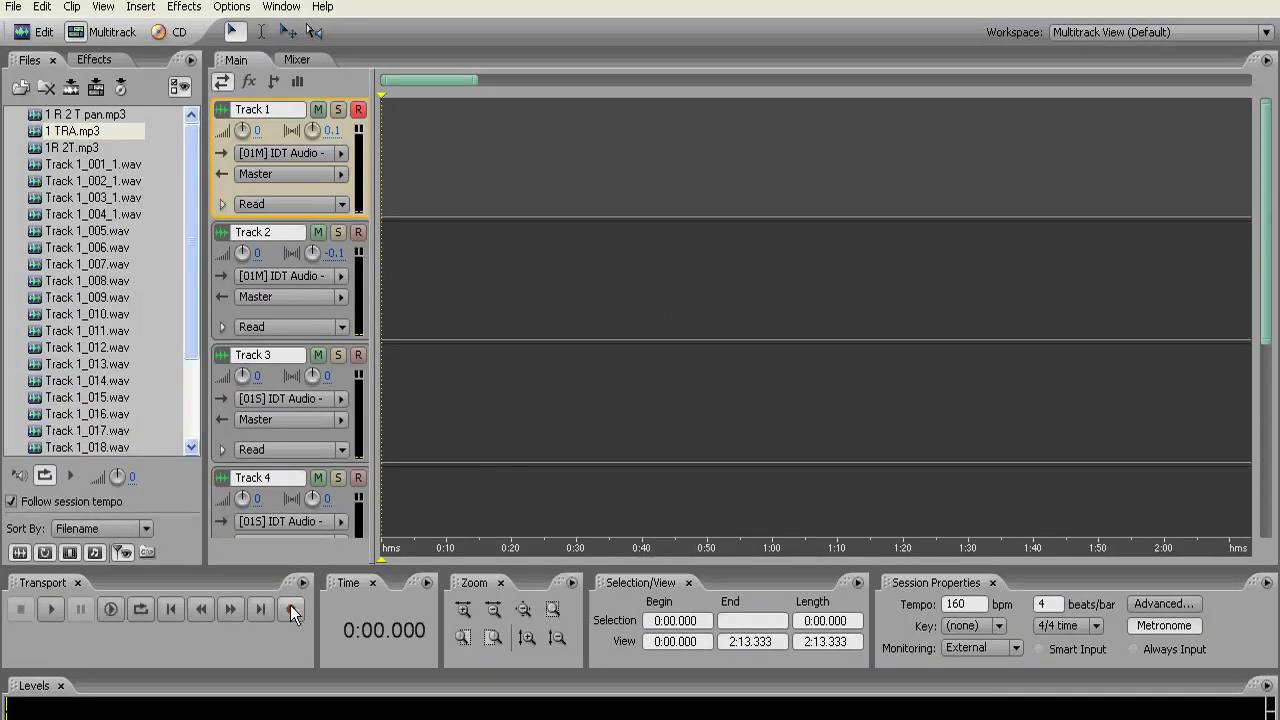
# Record a take of about 55 seconds on Track 1, then disarm the track
pyautogui.click(290, 608)
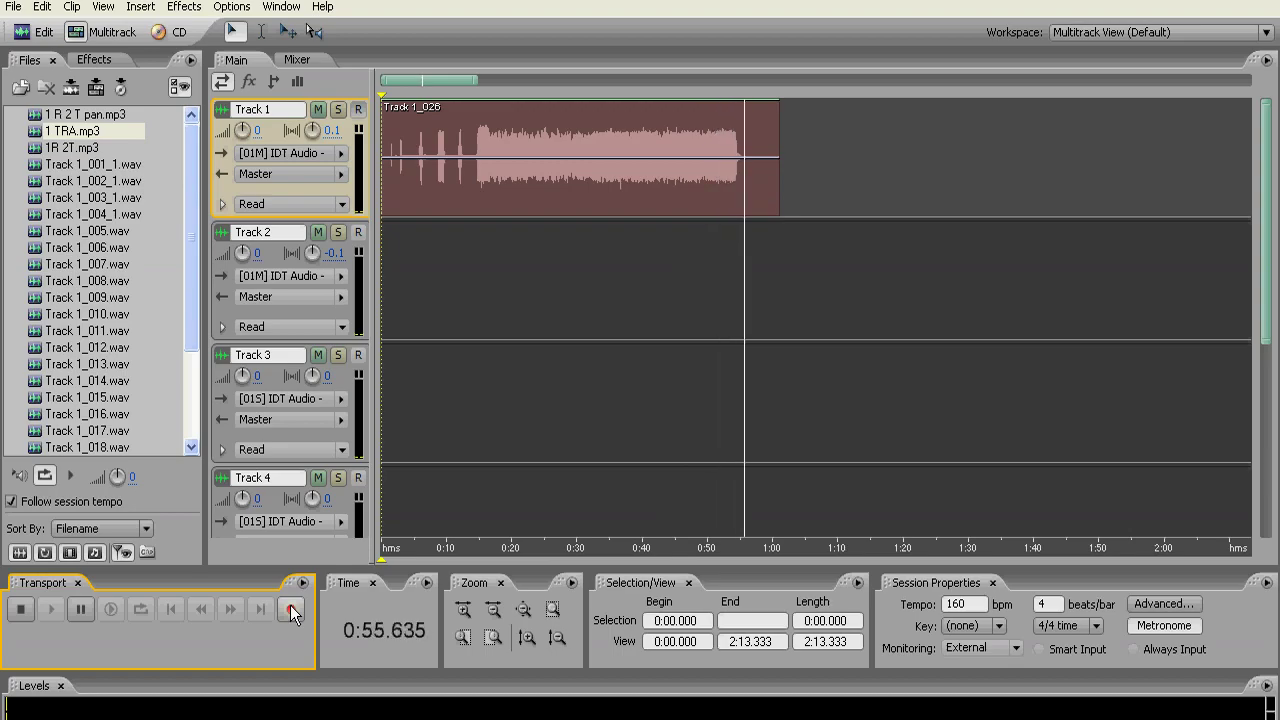
pyautogui.click(290, 607)
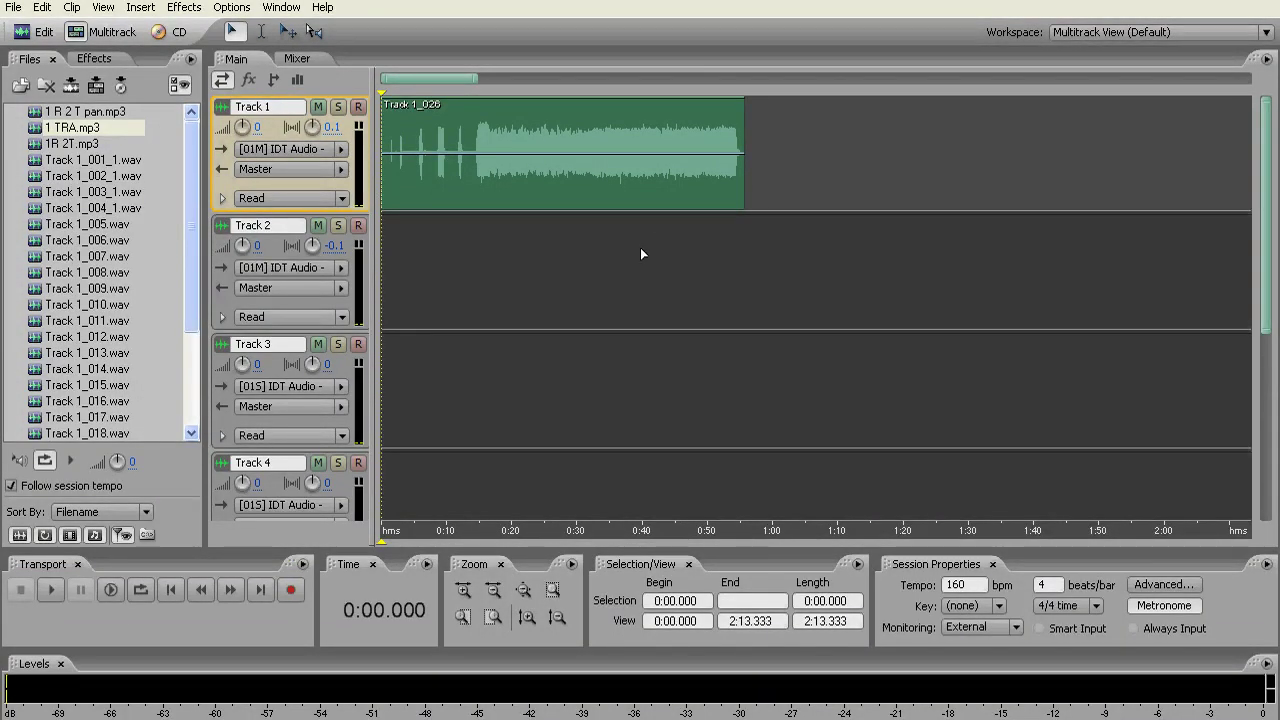
pyautogui.click(357, 107)
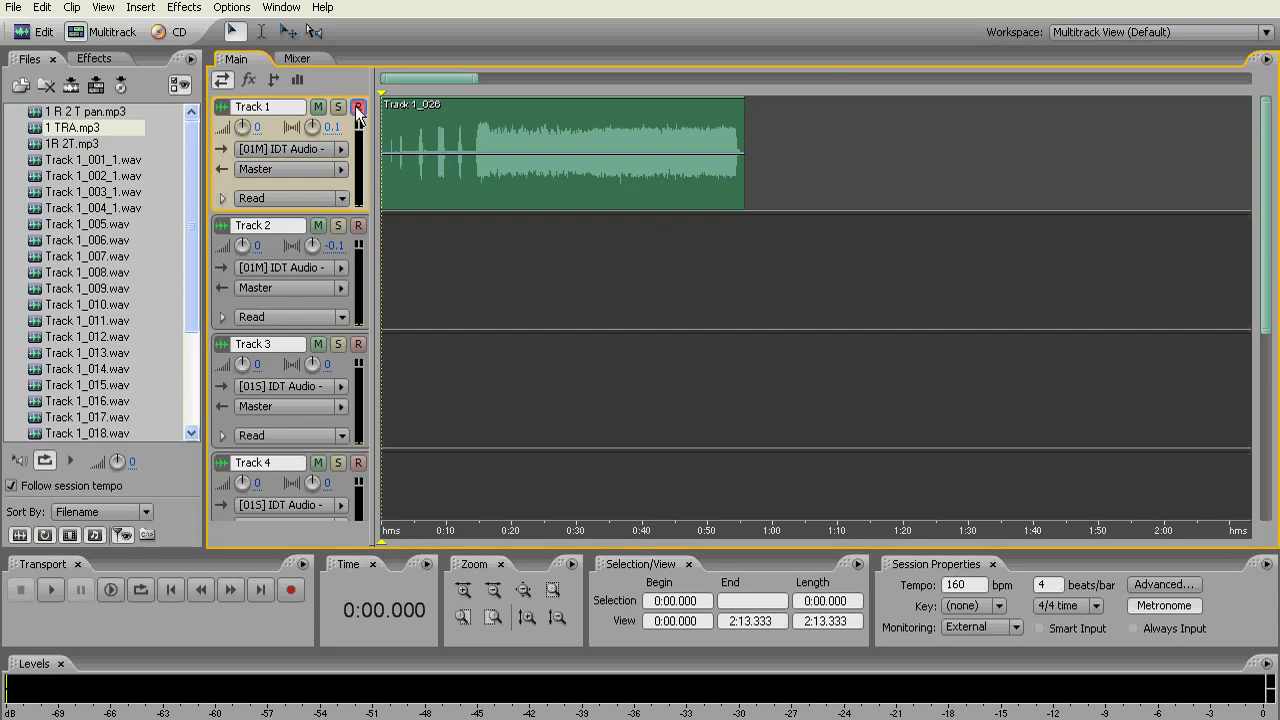
# Arm Track 2 and record a separate second take of about 55 seconds alongside Track 1
pyautogui.click(358, 226)
pyautogui.click(290, 590)
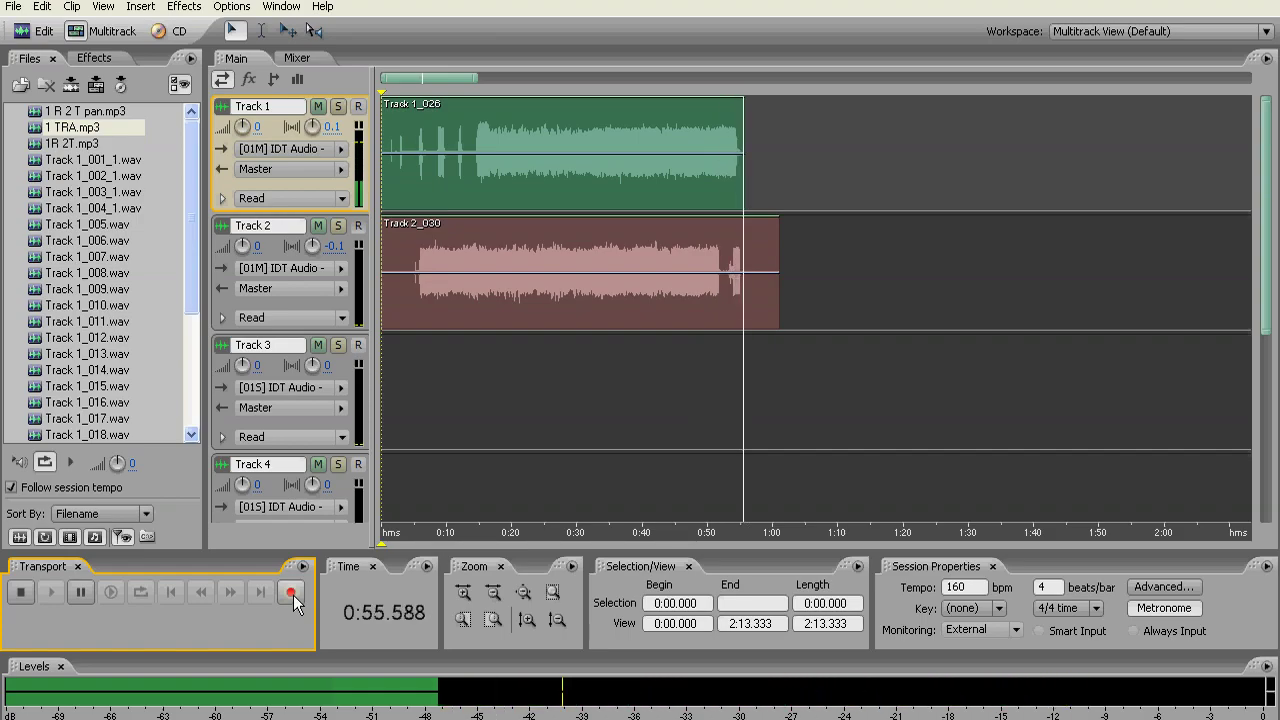
pyautogui.click(293, 596)
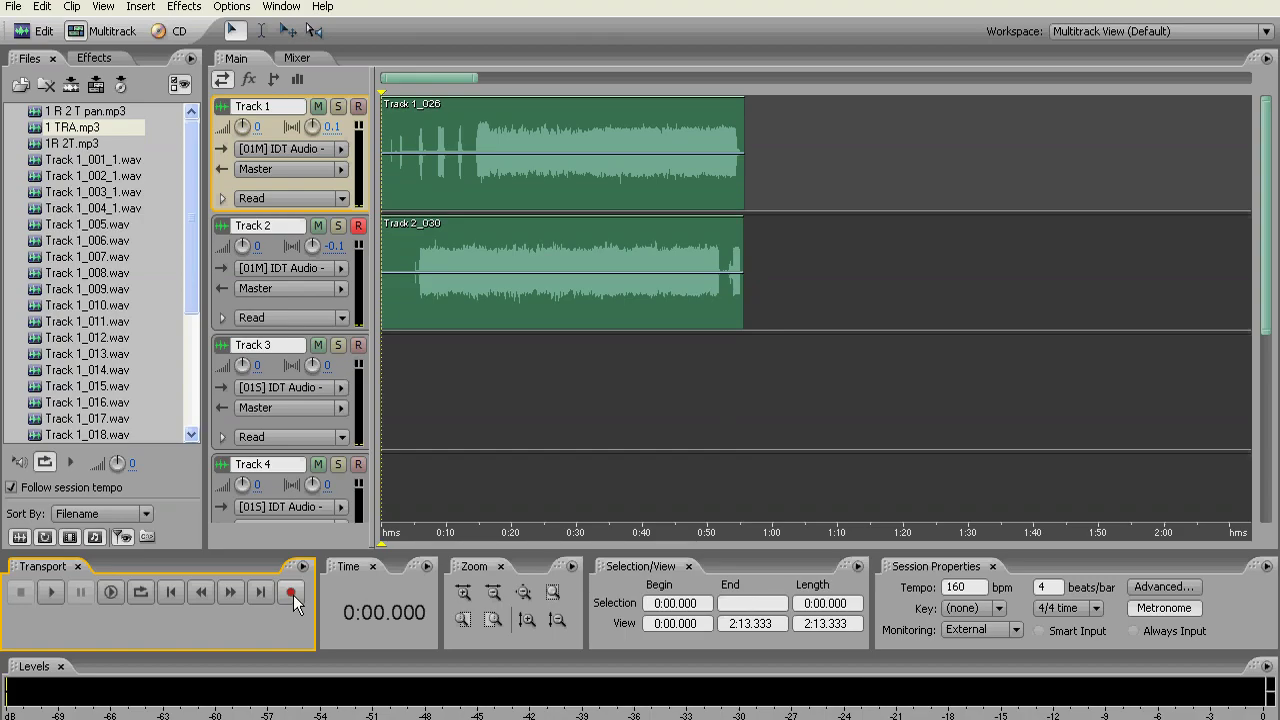
# Examine the waveforms of the two separate takes on Track 1 and Track 2 at closer zoom
pyautogui.click(413, 390)
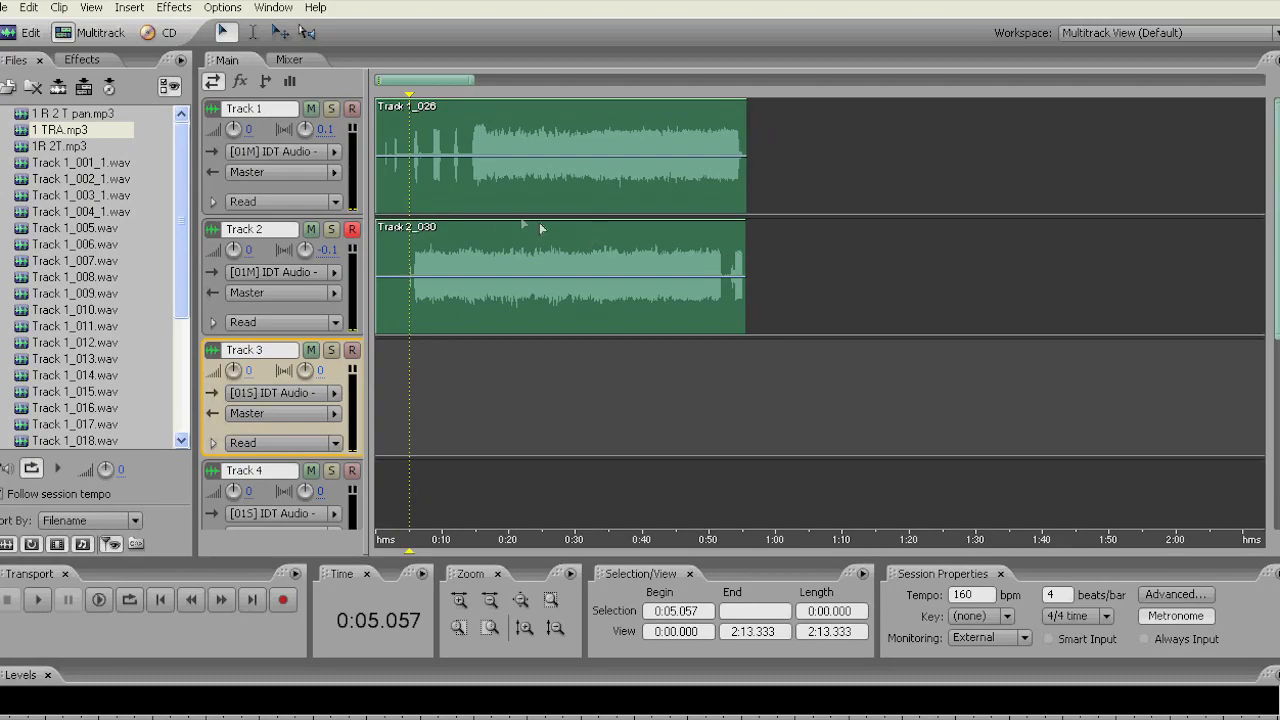
pyautogui.click(406, 265)
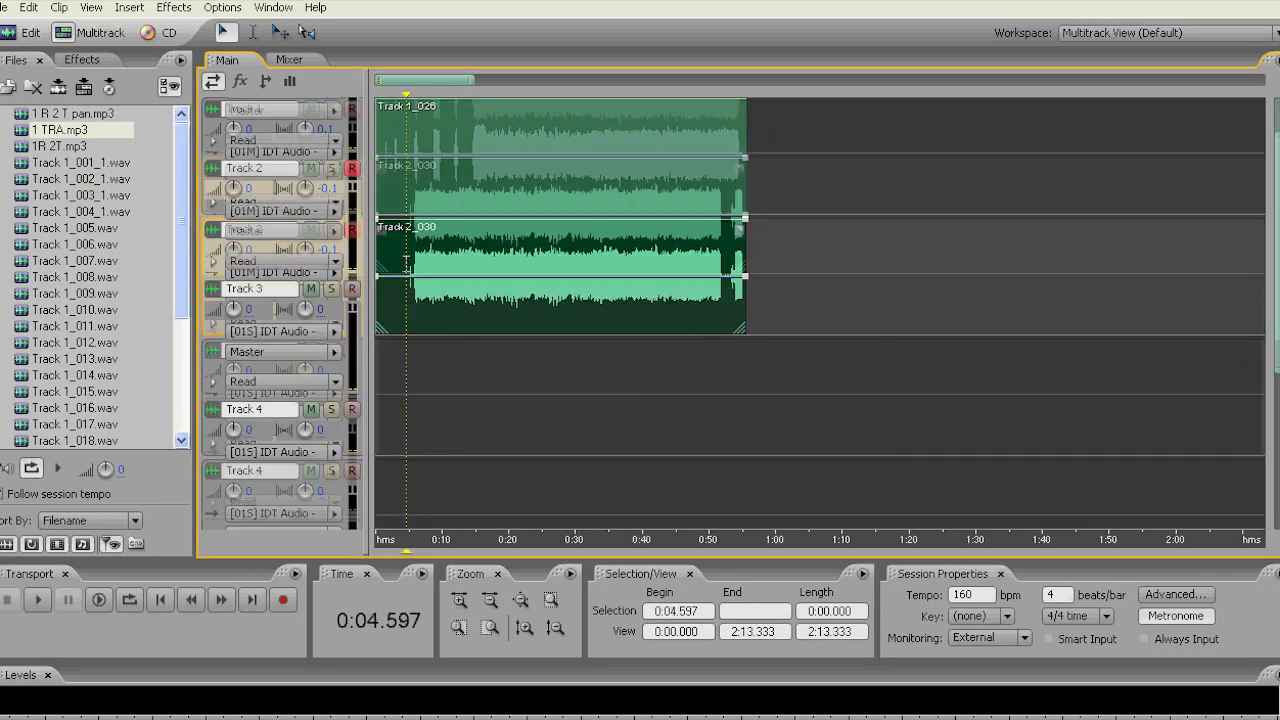
pyautogui.click(459, 599)
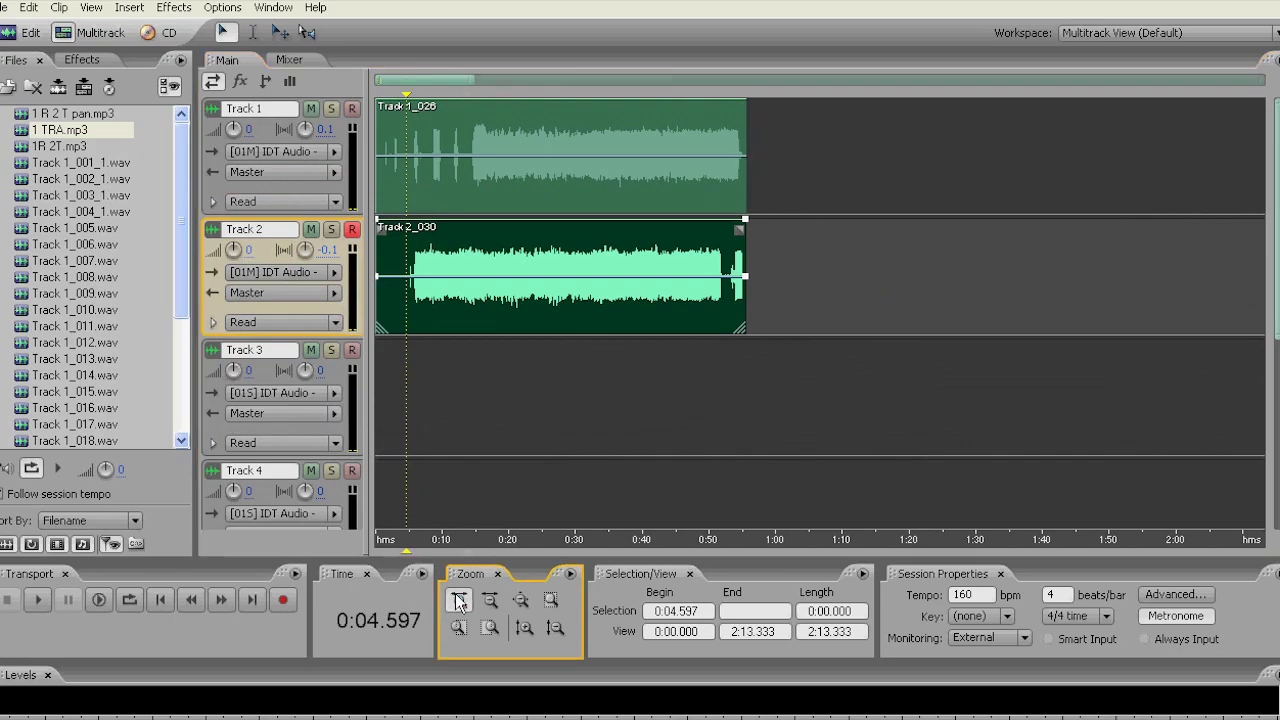
pyautogui.click(605, 77)
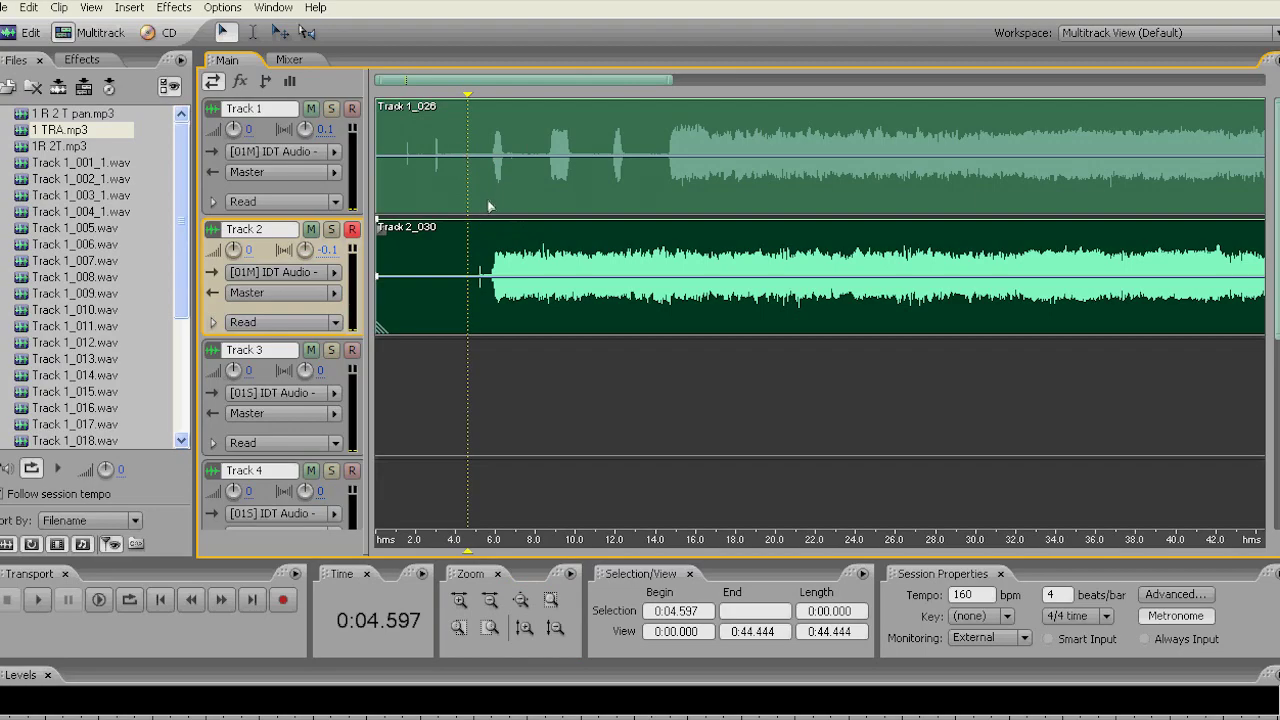
pyautogui.moveTo(641, 81); pyautogui.dragTo(712, 81)
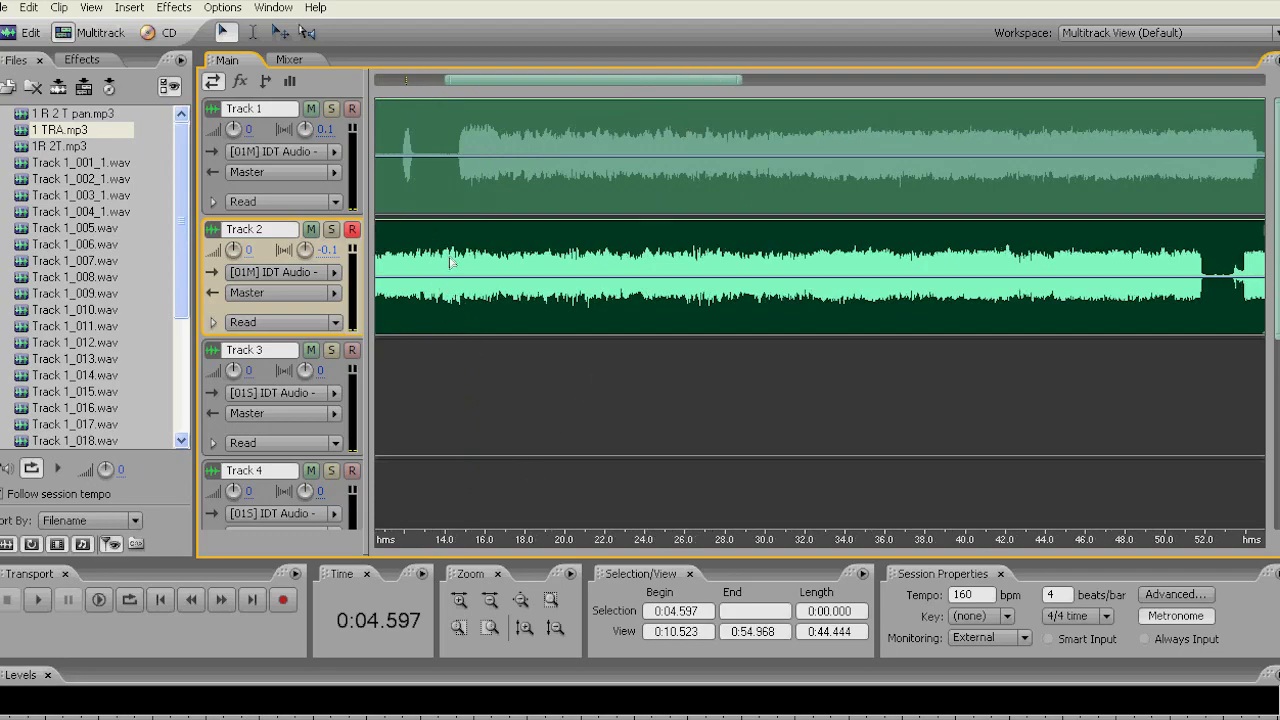
pyautogui.click(450, 170)
pyautogui.click(456, 170)
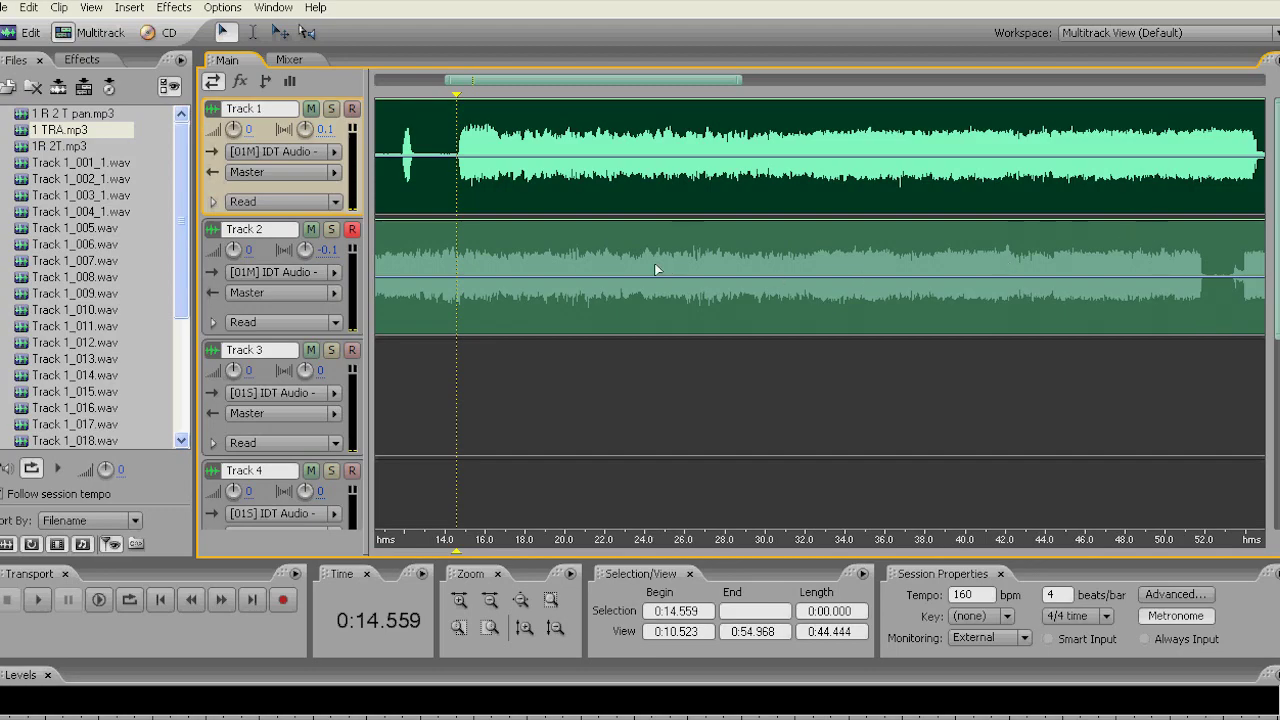
# Play both separately recorded takes together from about 4.7 seconds
pyautogui.moveTo(515, 80); pyautogui.dragTo(422, 78)
pyautogui.click(469, 345)
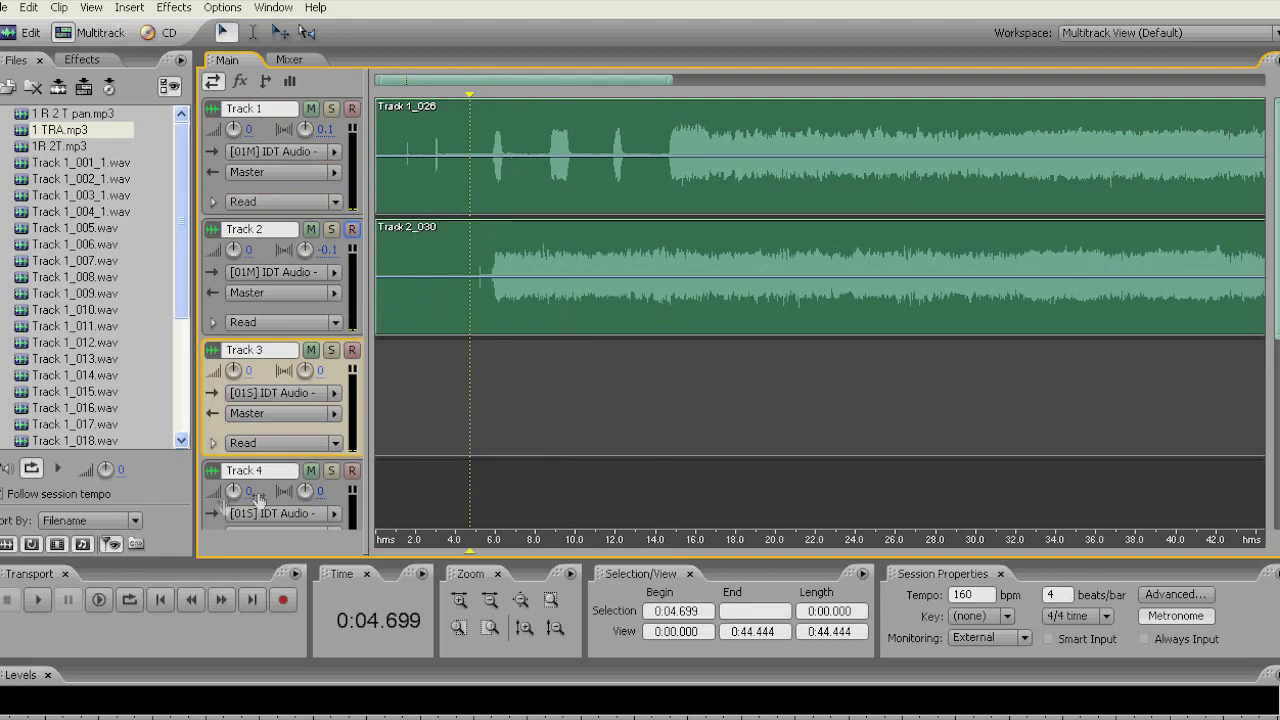
pyautogui.click(38, 600)
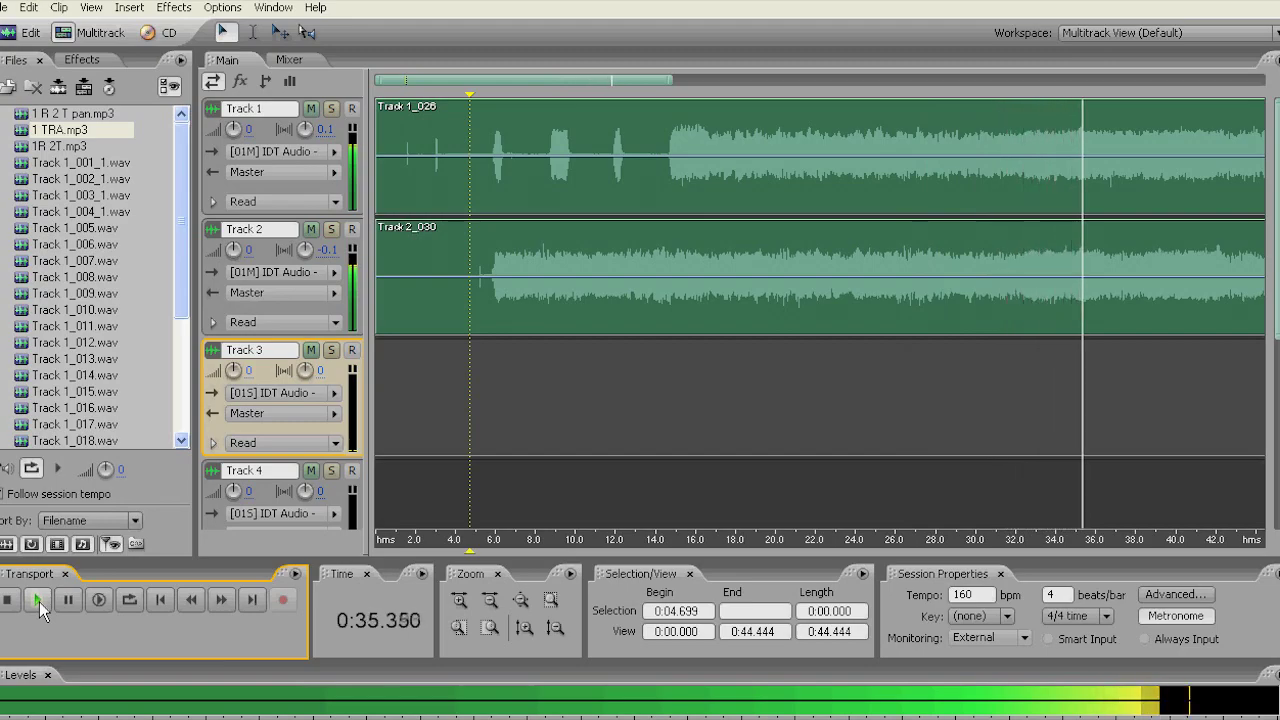
# Stop playback and pan the two takes hard apart, with Track 1 at -100 and Track 2 at 100
pyautogui.press('space')
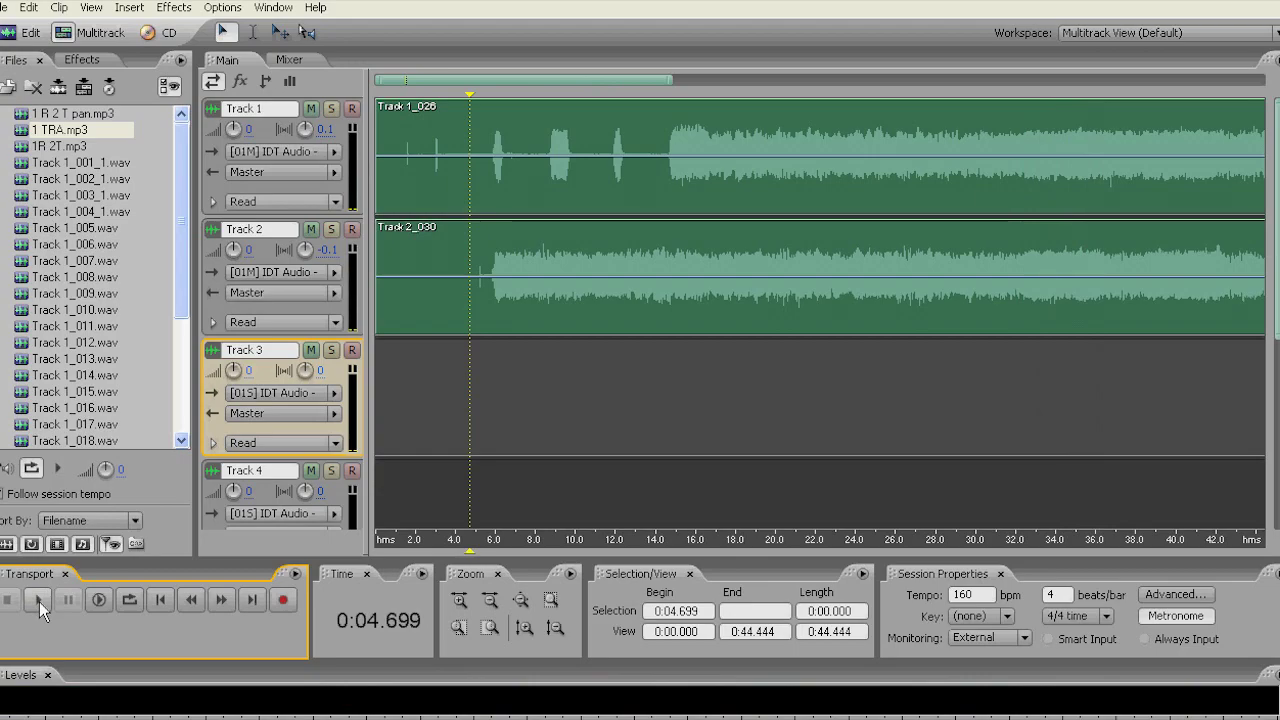
pyautogui.click(305, 129)
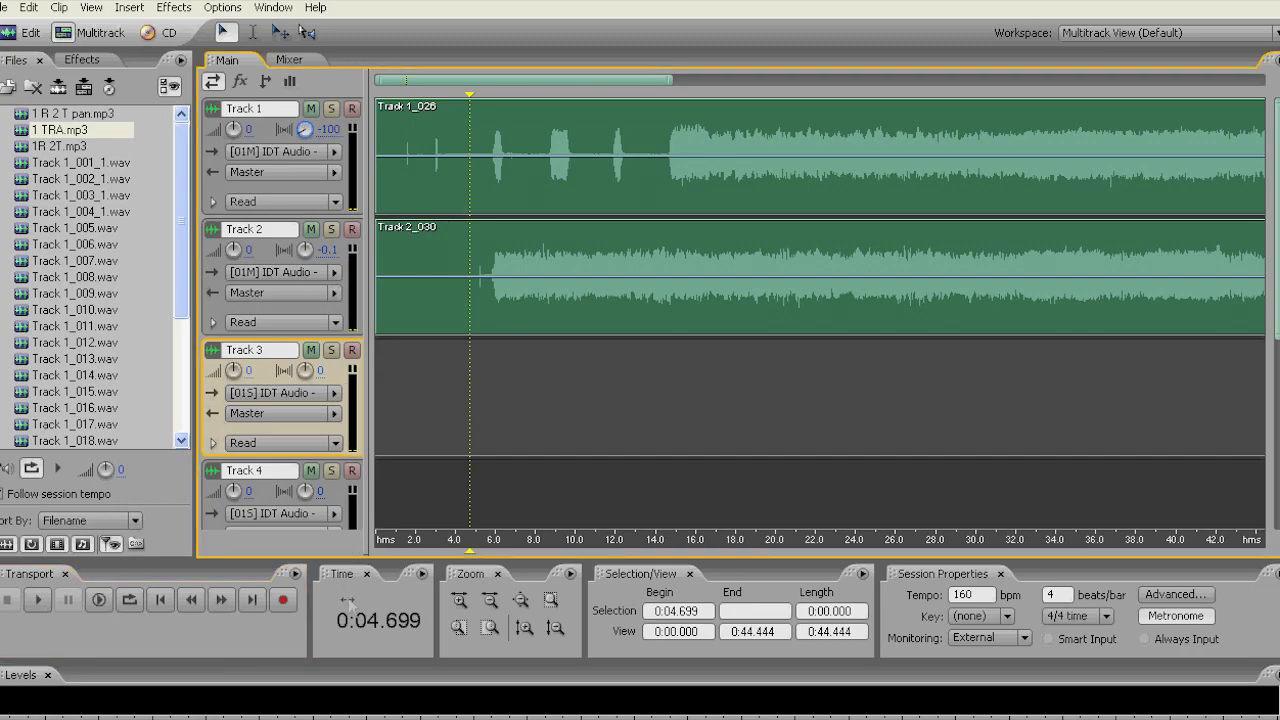
pyautogui.moveTo(305, 250)
pyautogui.mouseDown()
pyautogui.moveTo(300, 212)
pyautogui.moveTo(312, 255)
pyautogui.mouseUp()
pyautogui.moveTo(300, 30); pyautogui.dragTo(309, 32)
# Play the two hard-panned takes together from about 4.7 seconds and stop after listening
pyautogui.click(36, 602)
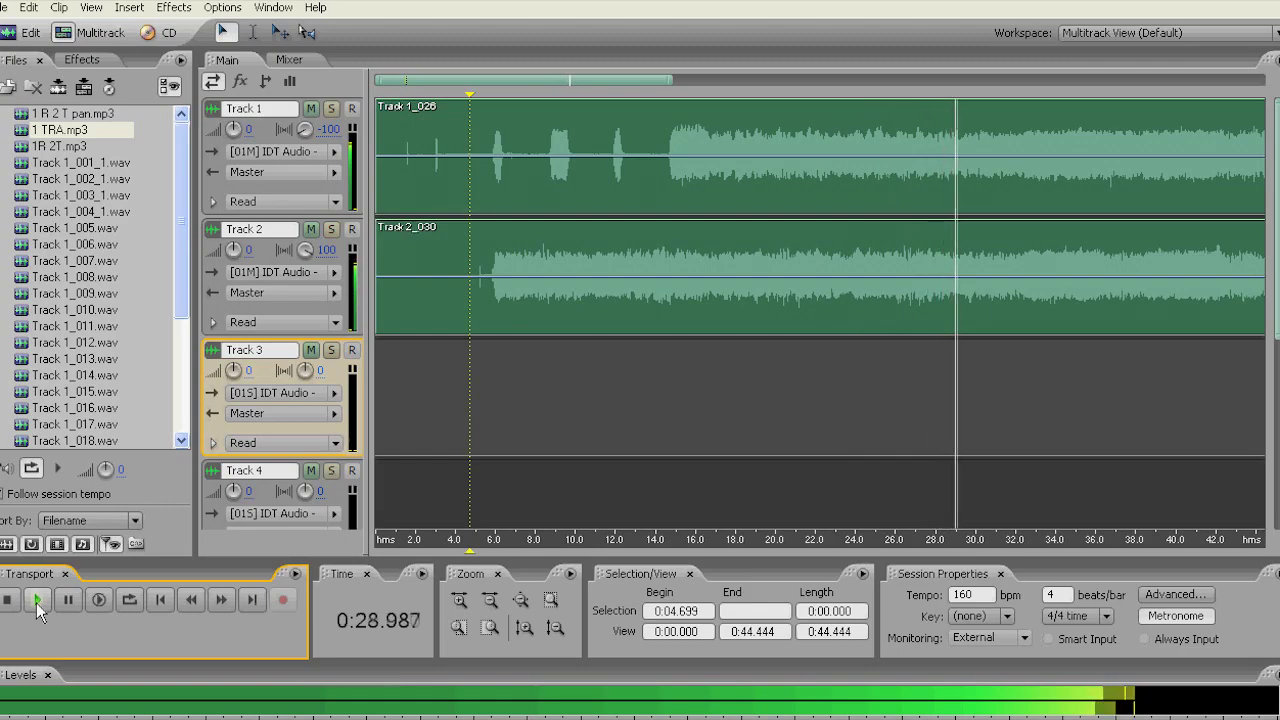
pyautogui.press('space')
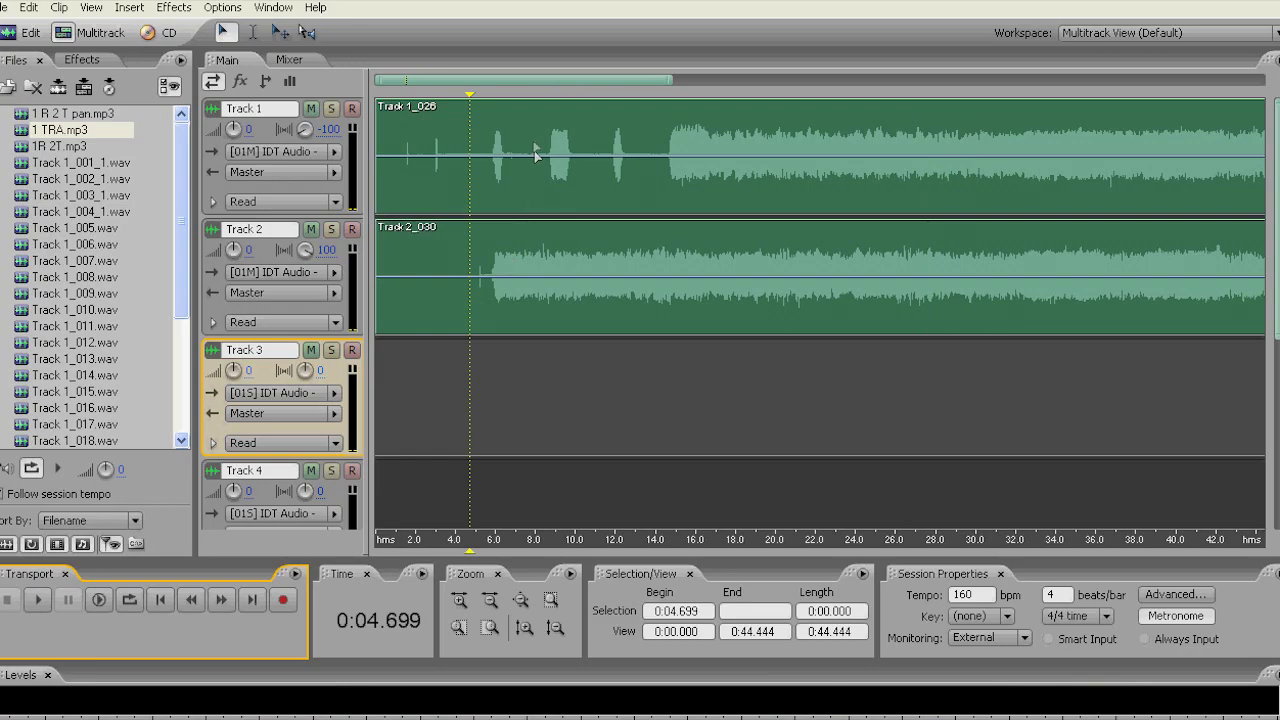
# Select the take on Track 1 and place the playback cursor at about 5.5 seconds
pyautogui.moveTo(640, 68); pyautogui.dragTo(590, 70)
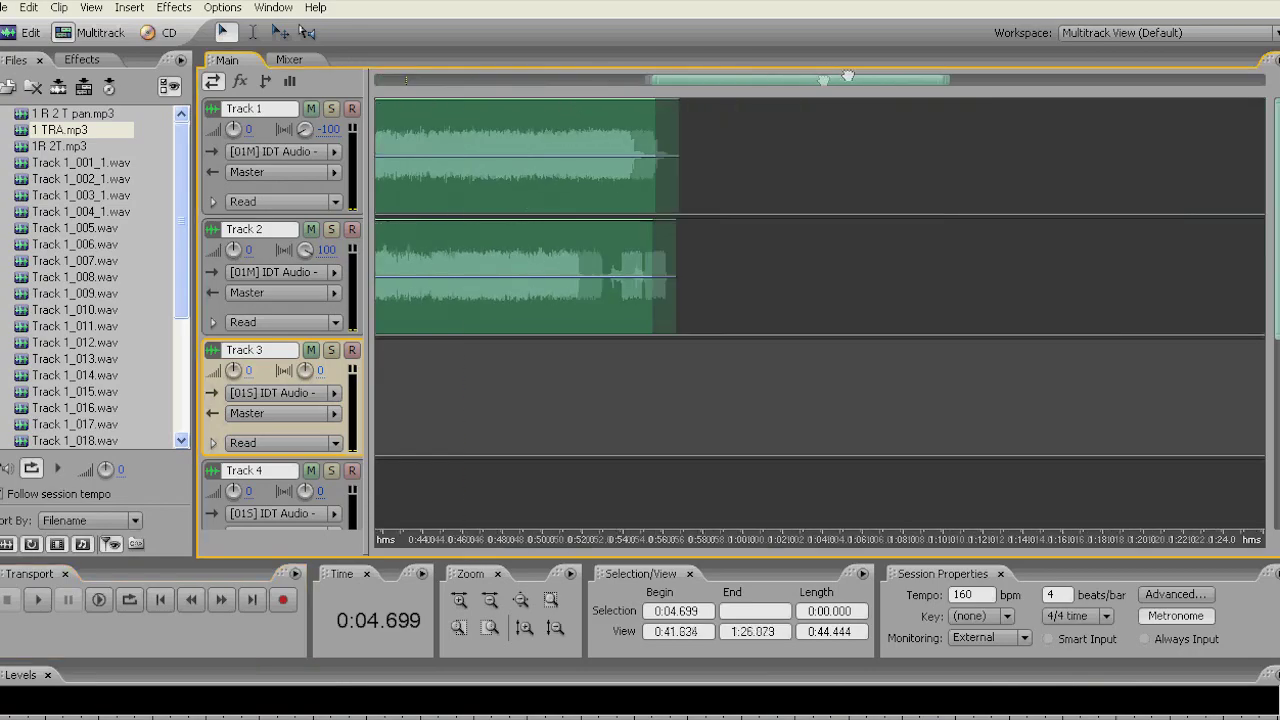
pyautogui.click(485, 182)
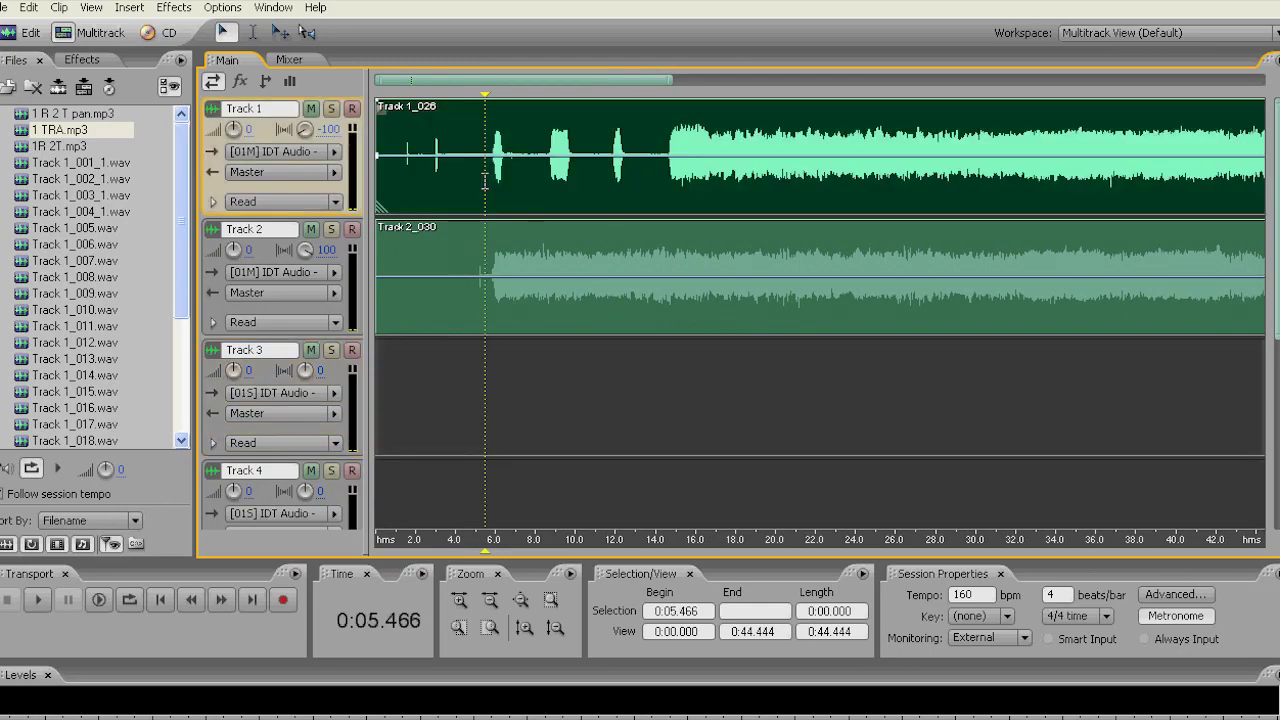